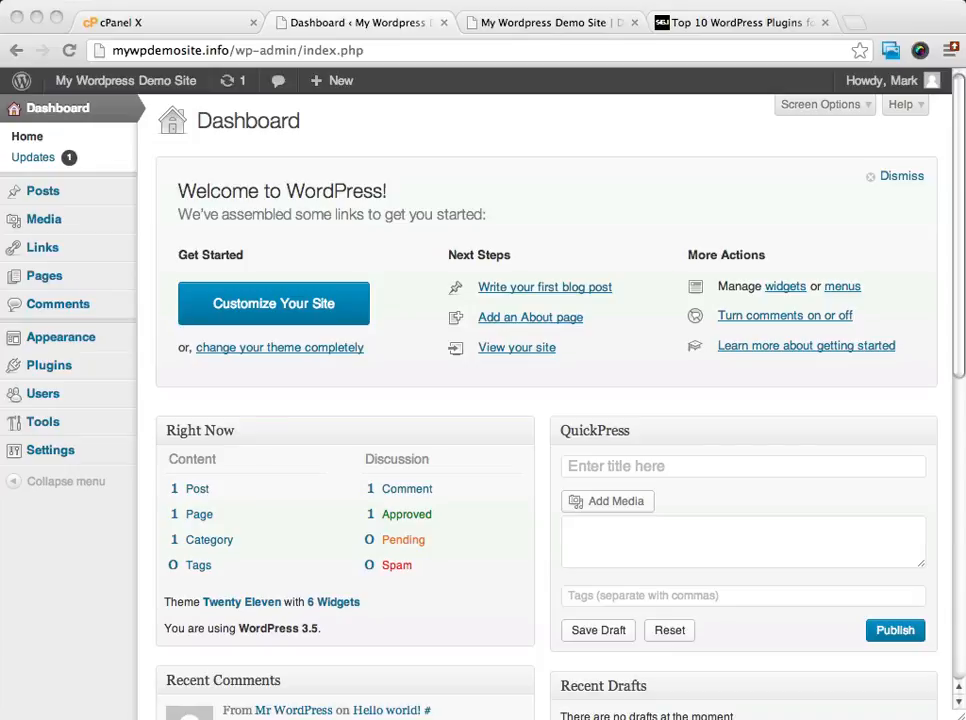
# Step: Open the site's General Settings and review the site title
pyautogui.click(62, 109)
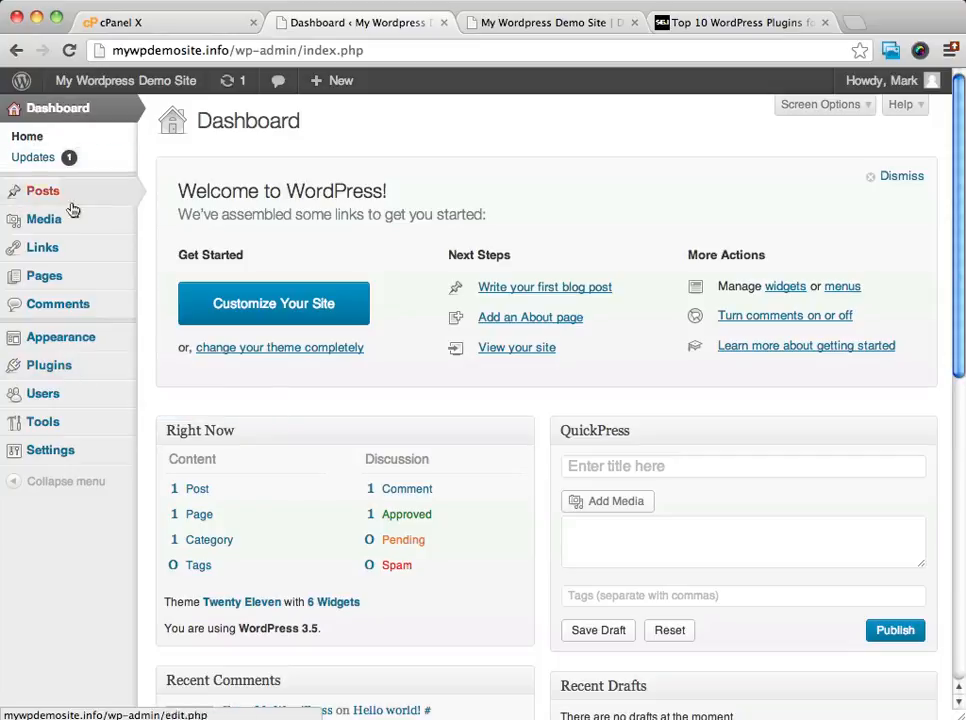
pyautogui.moveTo(43, 373)
pyautogui.moveTo(42, 453)
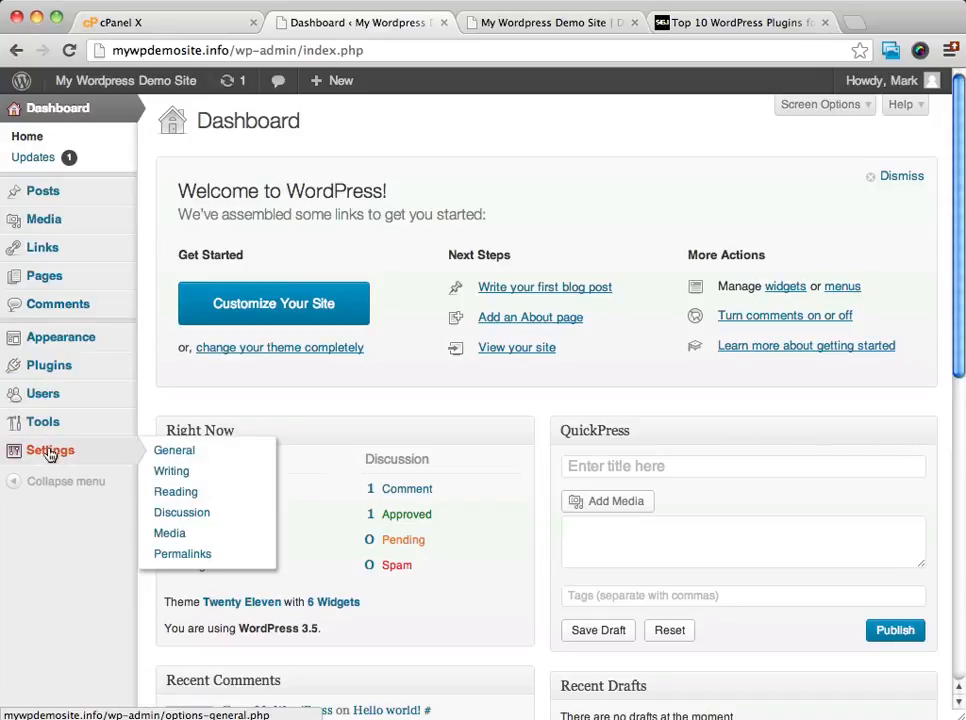
pyautogui.click(49, 454)
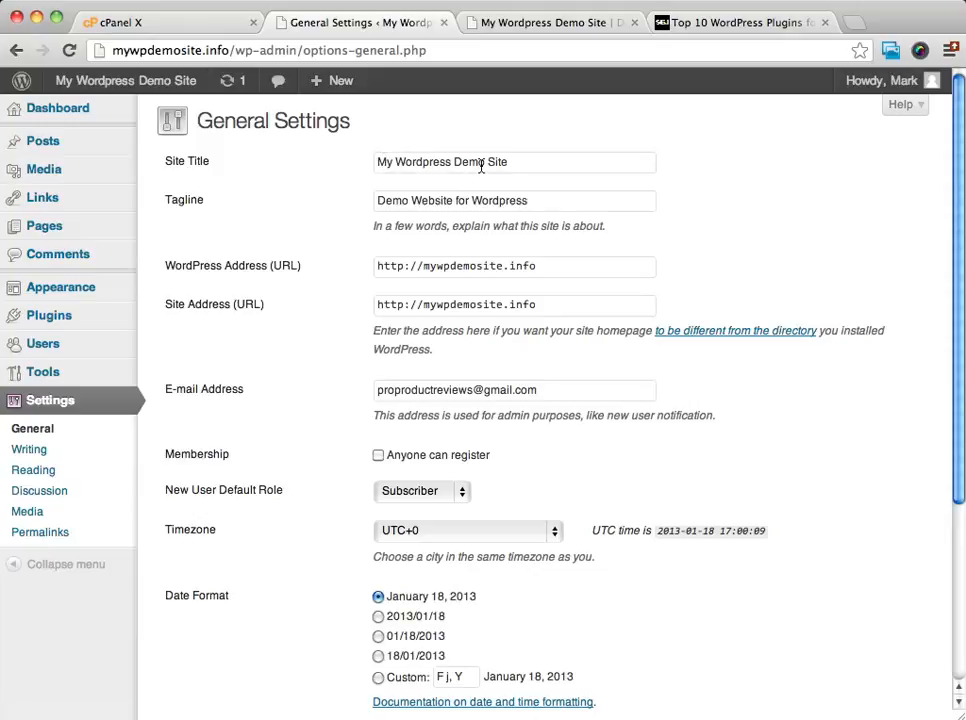
pyautogui.moveTo(378, 163); pyautogui.dragTo(521, 162)
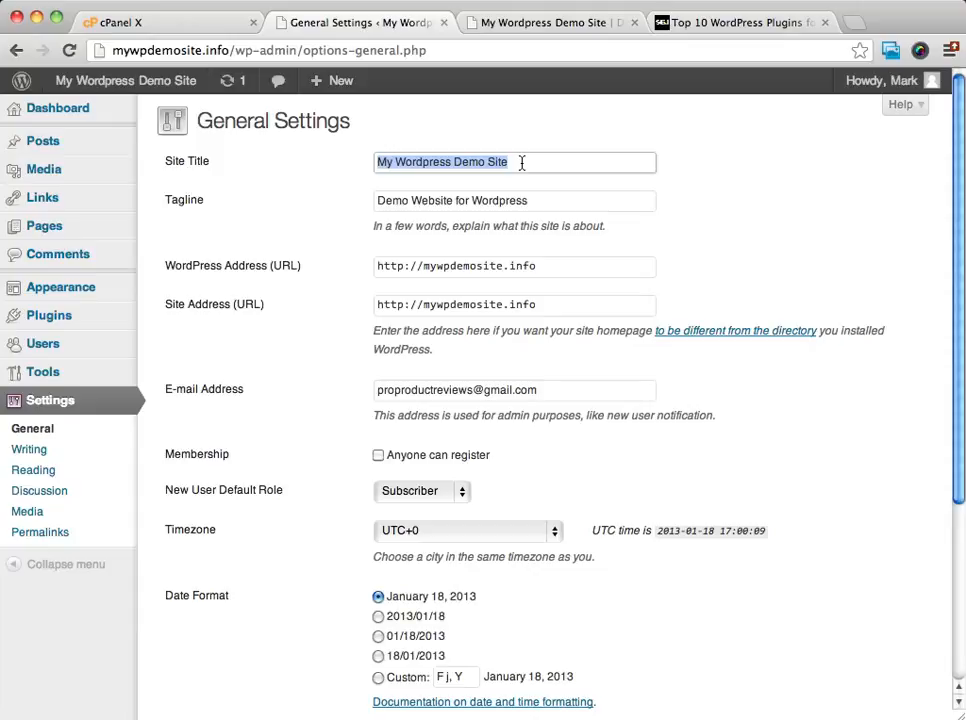
pyautogui.click(360, 187)
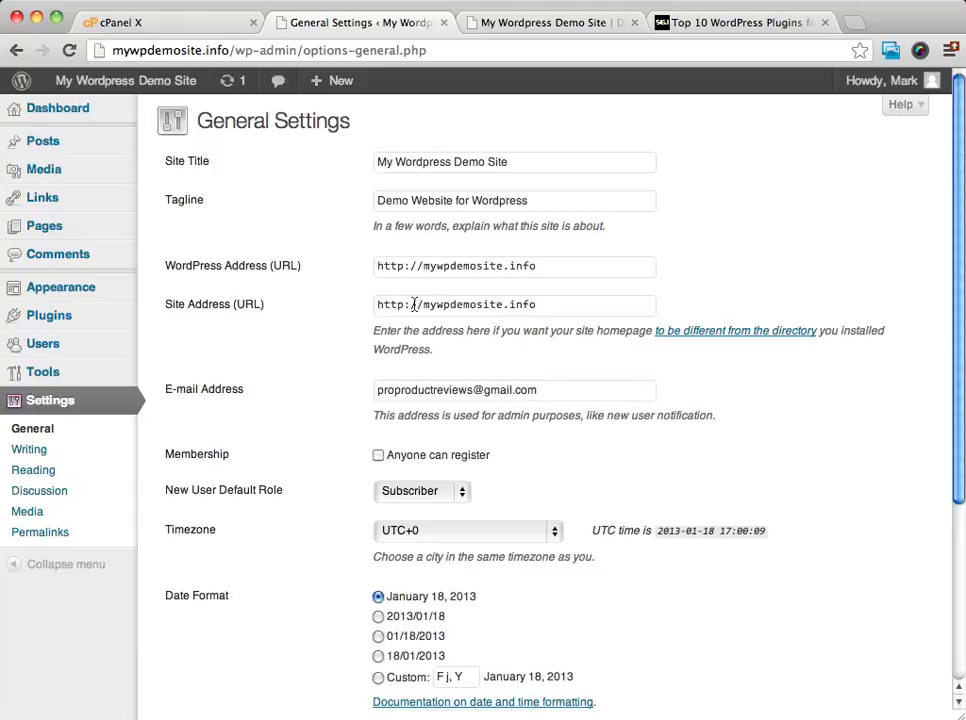
# Step: Try appending "/blo" to the WordPress Address URL and remove the addition
pyautogui.click(541, 308)
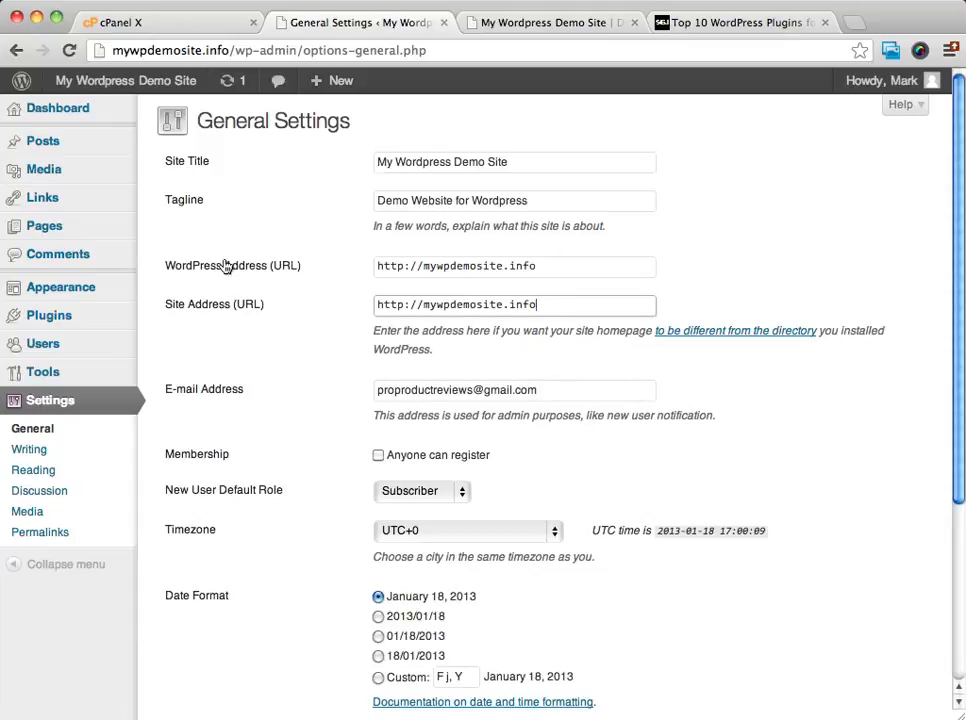
pyautogui.click(535, 270)
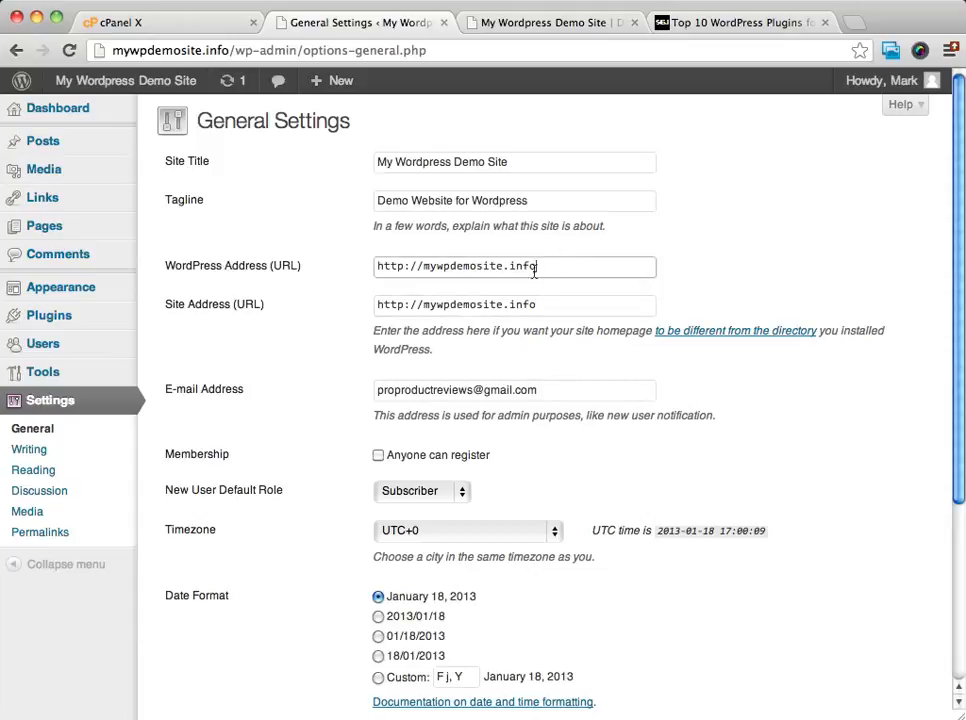
pyautogui.moveTo(535, 272); pyautogui.dragTo(367, 270)
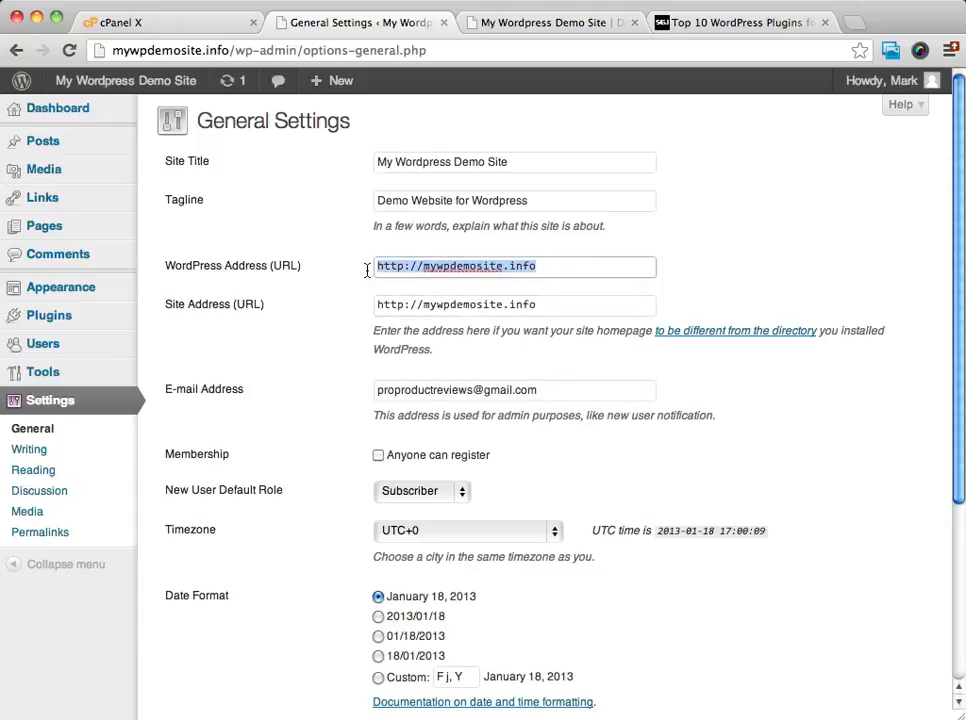
pyautogui.click(566, 265)
pyautogui.write('/b')
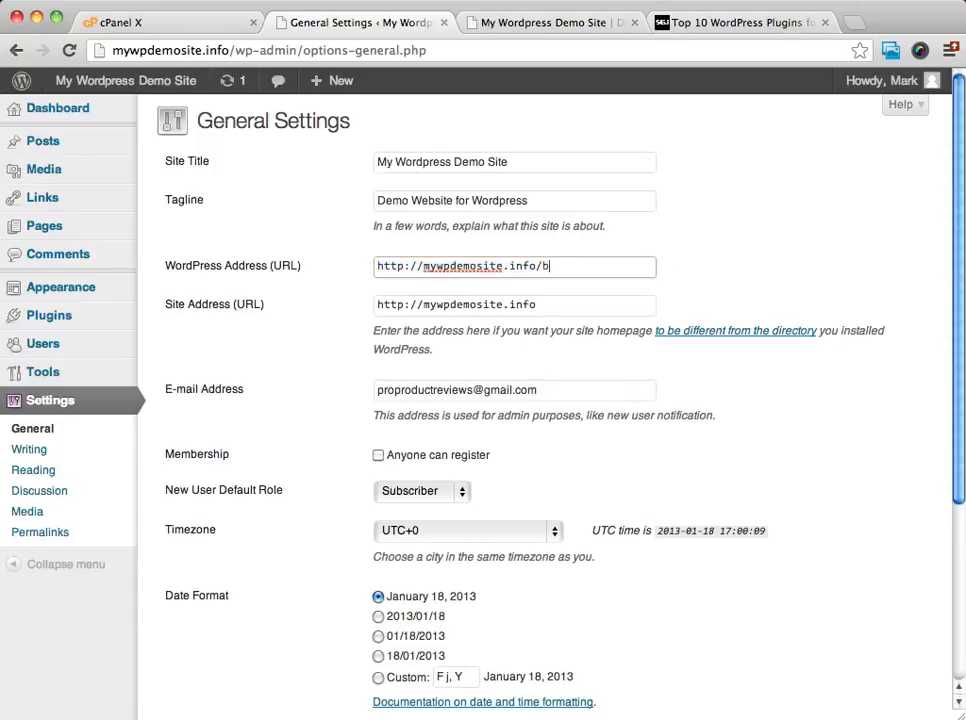
pyautogui.write('lo')
pyautogui.press('BackSpace')
pyautogui.press('BackSpace')
pyautogui.press('BackSpace')
# Step: Review the remaining general options, from membership to week start, and save the general settings
pyautogui.scroll(-5, 647, 382)
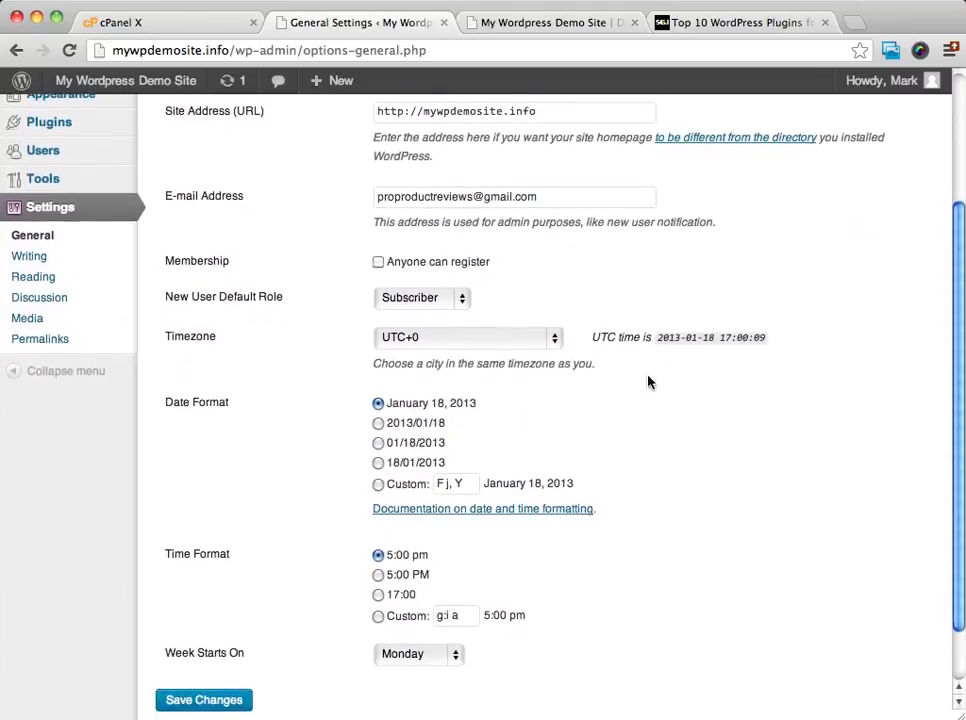
pyautogui.scroll(-2, 600, 372)
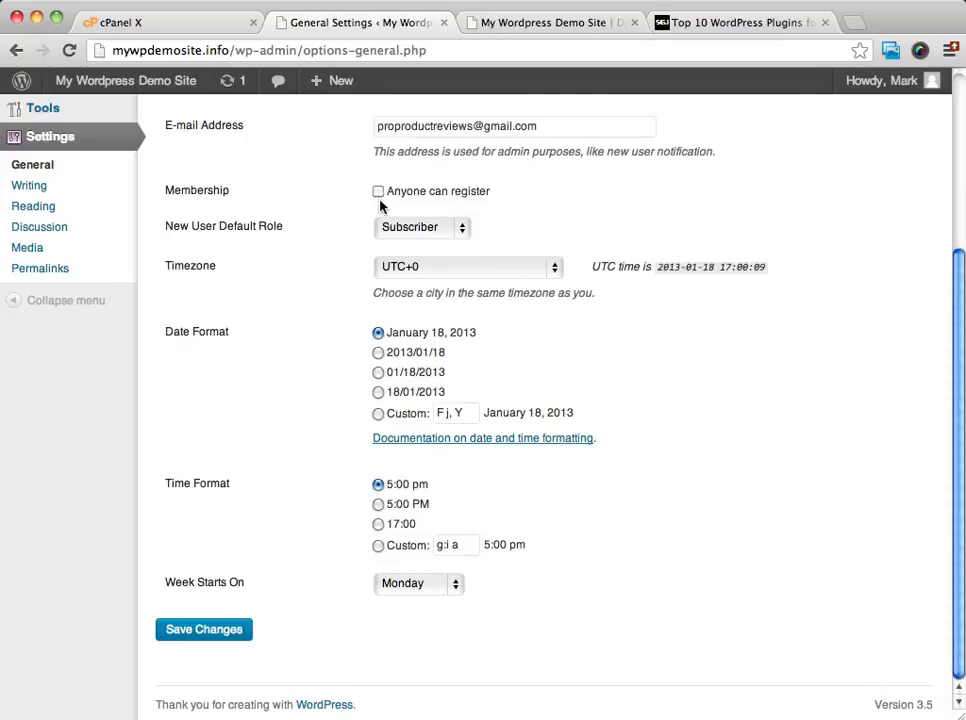
pyautogui.scroll(3, 513, 164)
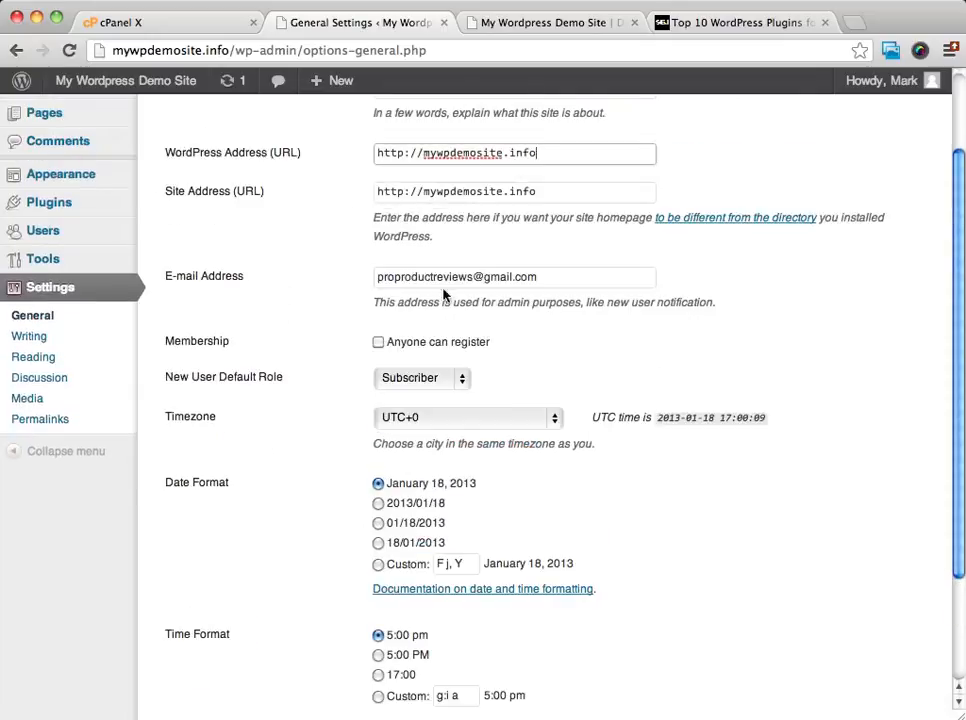
pyautogui.scroll(-3, 313, 483)
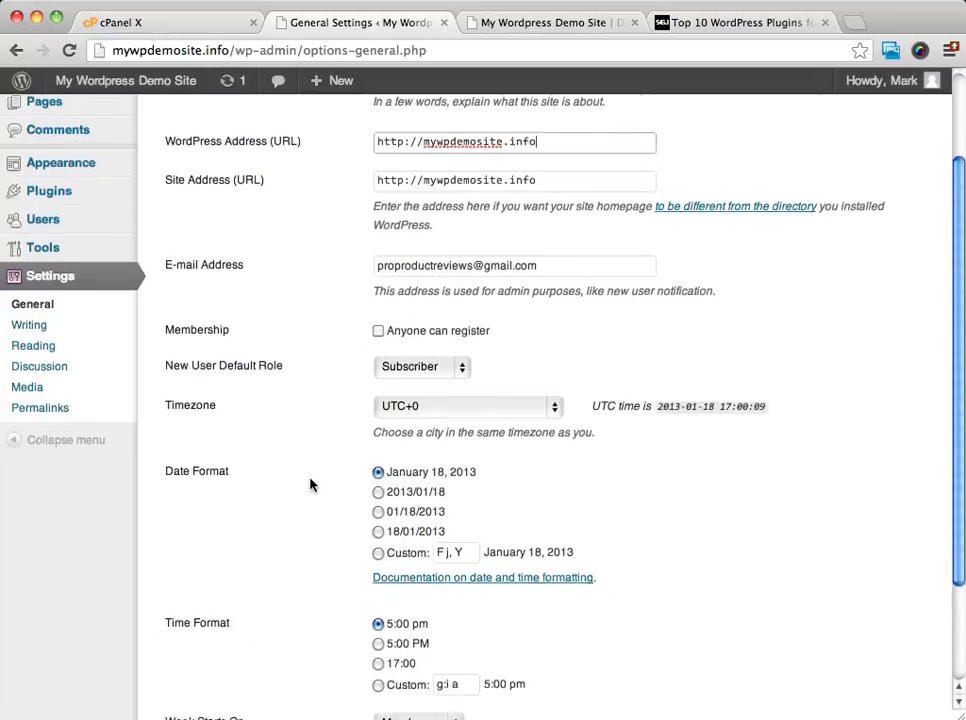
pyautogui.click(221, 643)
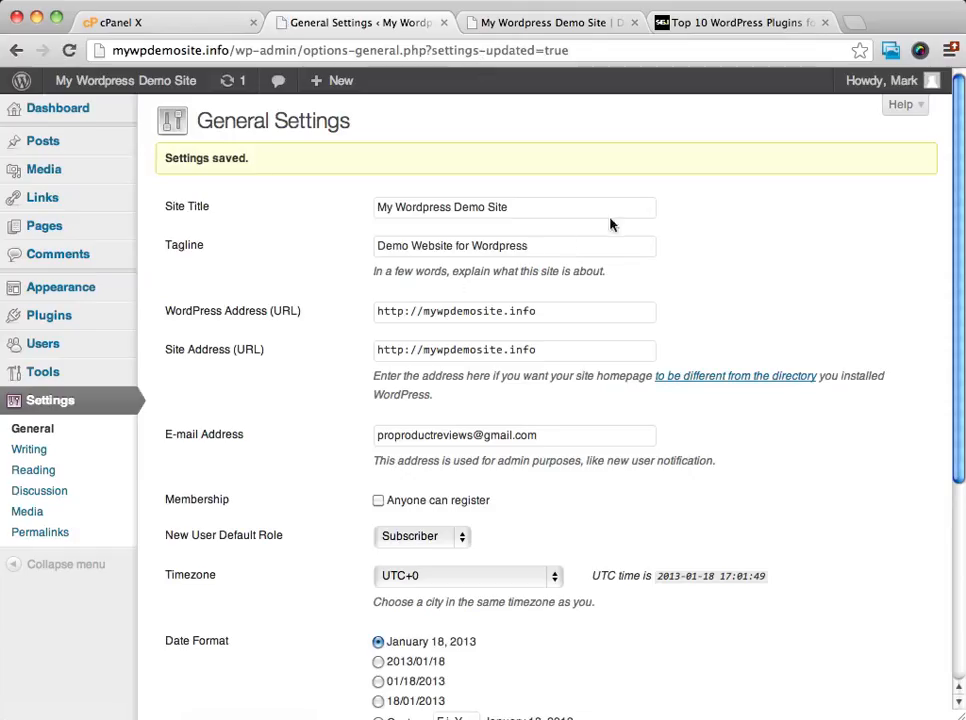
pyautogui.scroll(-6, 617, 219)
pyautogui.scroll(6, 617, 220)
pyautogui.moveTo(249, 158); pyautogui.dragTo(165, 158)
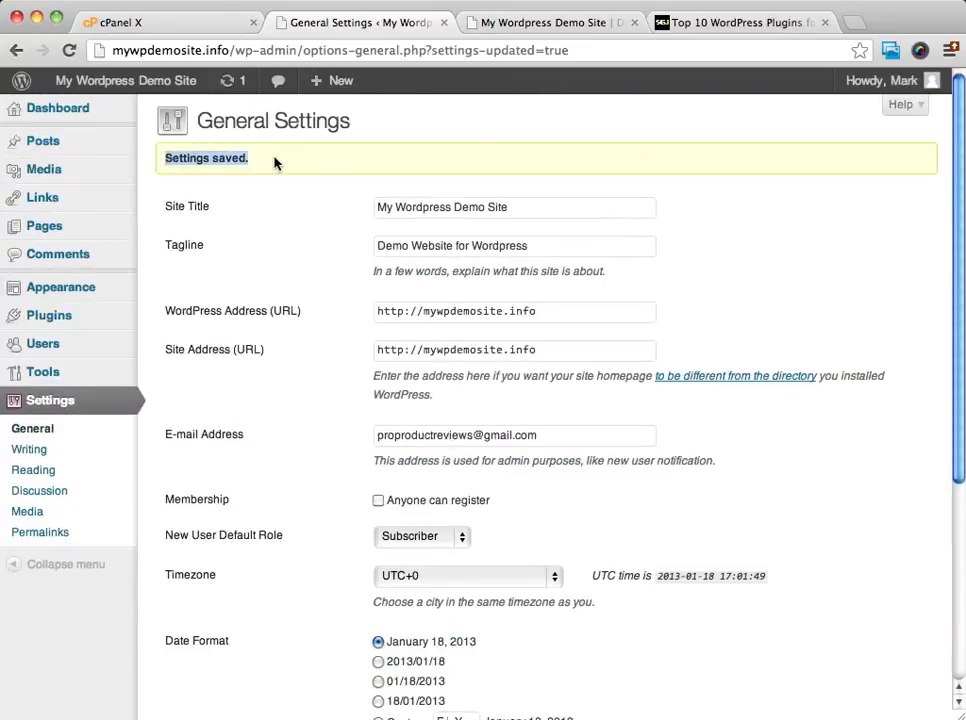
# Step: Open the Writing Settings and review the formatting, default category and post-via-e-mail options
pyautogui.scroll(-3, 666, 157)
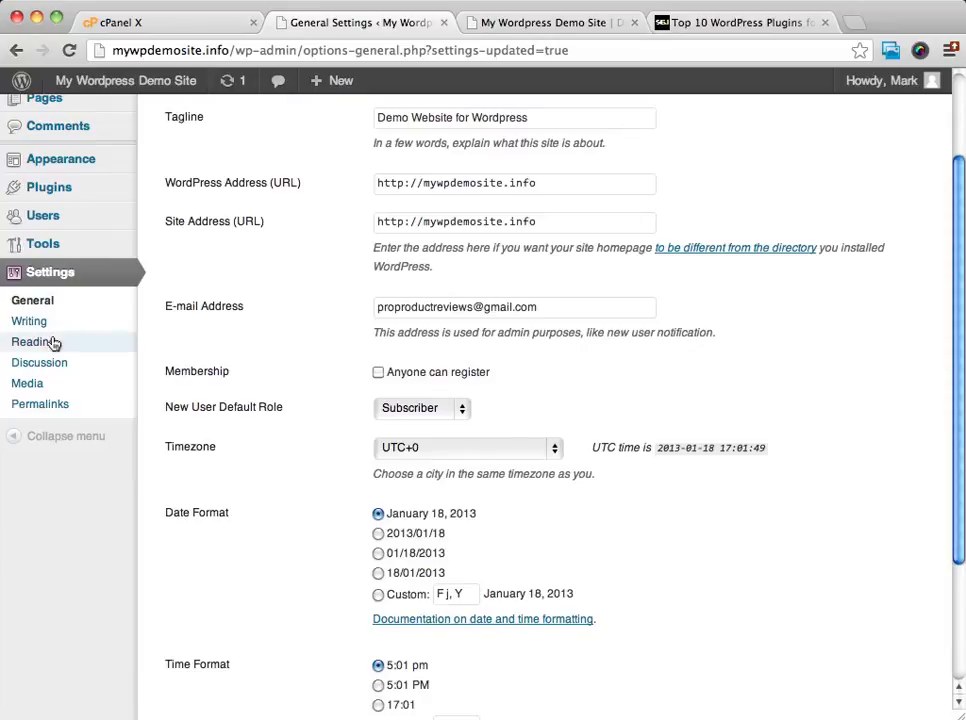
pyautogui.click(18, 323)
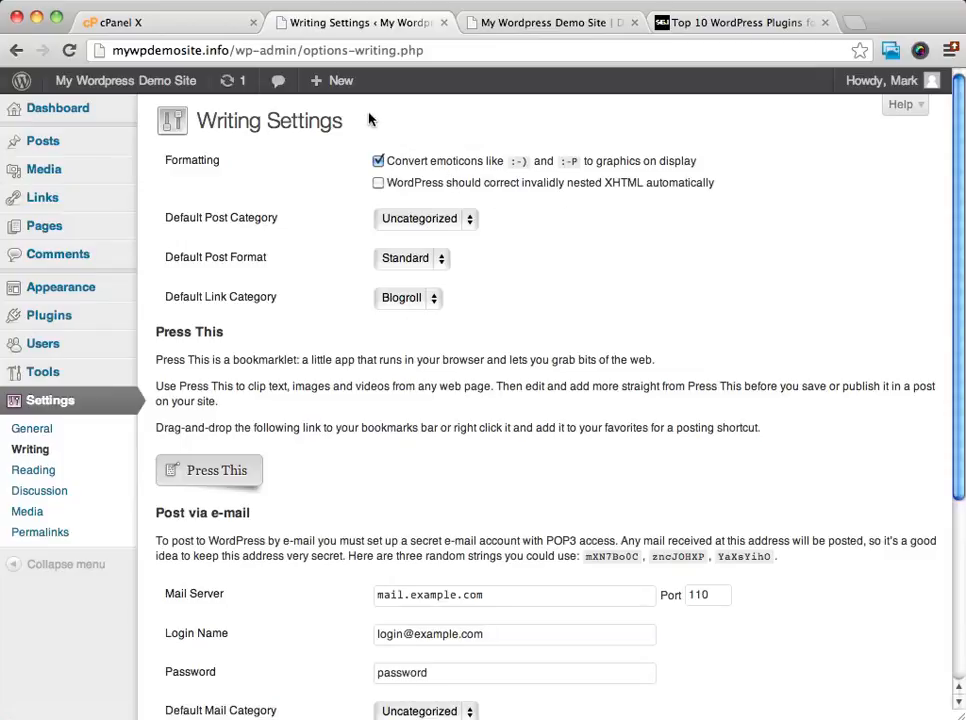
pyautogui.scroll(-1, 508, 241)
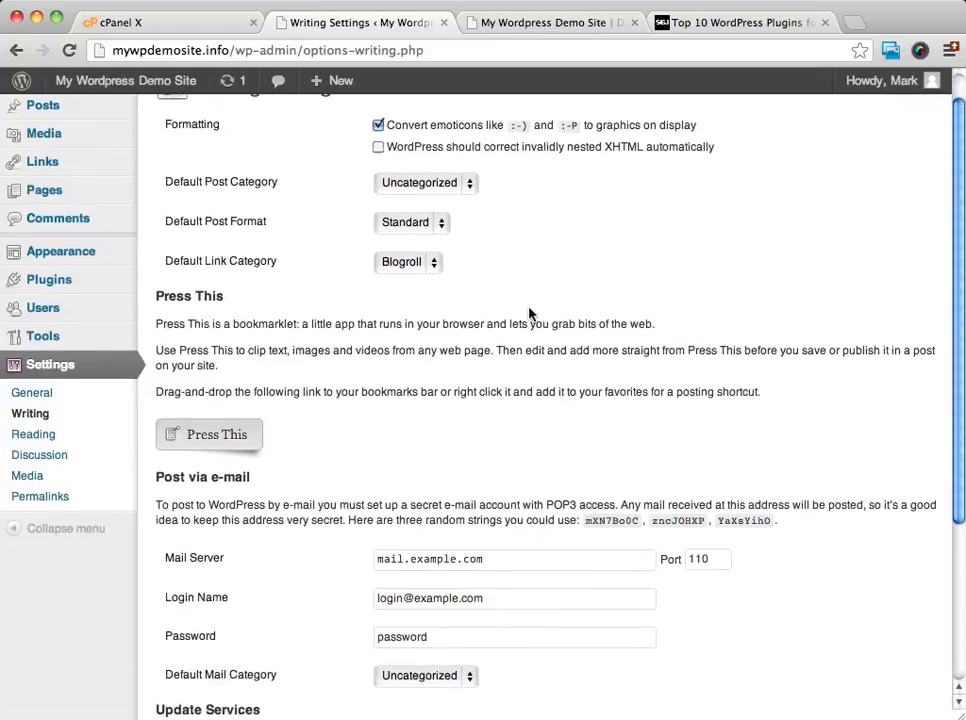
# Step: Open the Reading Settings and examine the front page display options
pyautogui.click(29, 440)
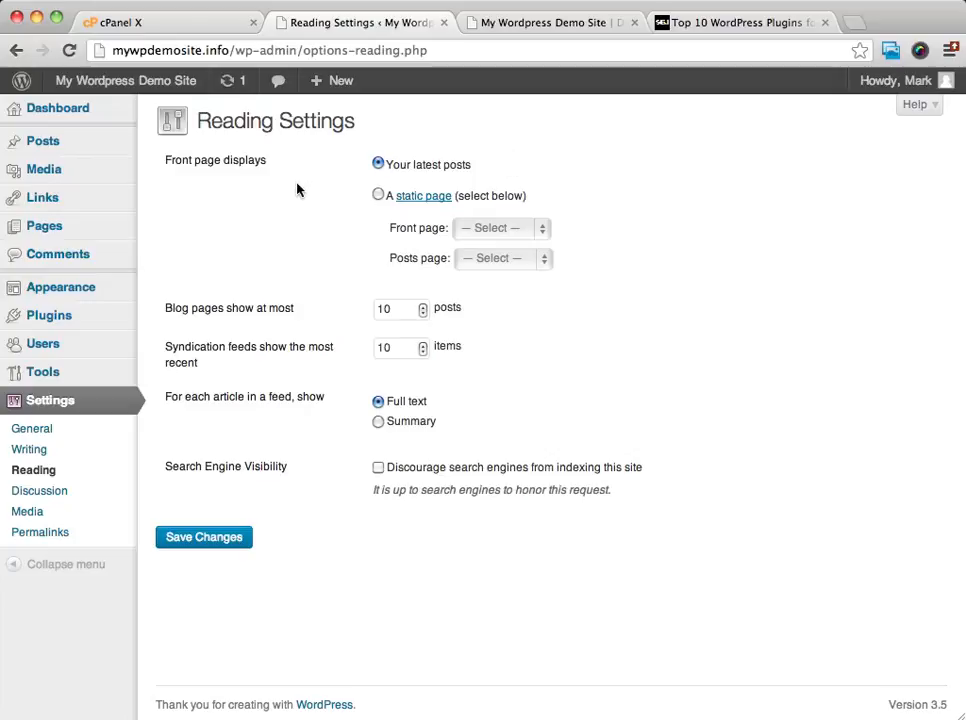
pyautogui.moveTo(163, 164); pyautogui.dragTo(268, 163)
pyautogui.click(590, 152)
# Step: Make the front page display the static page "Sample Page" and save the reading settings
pyautogui.click(378, 196)
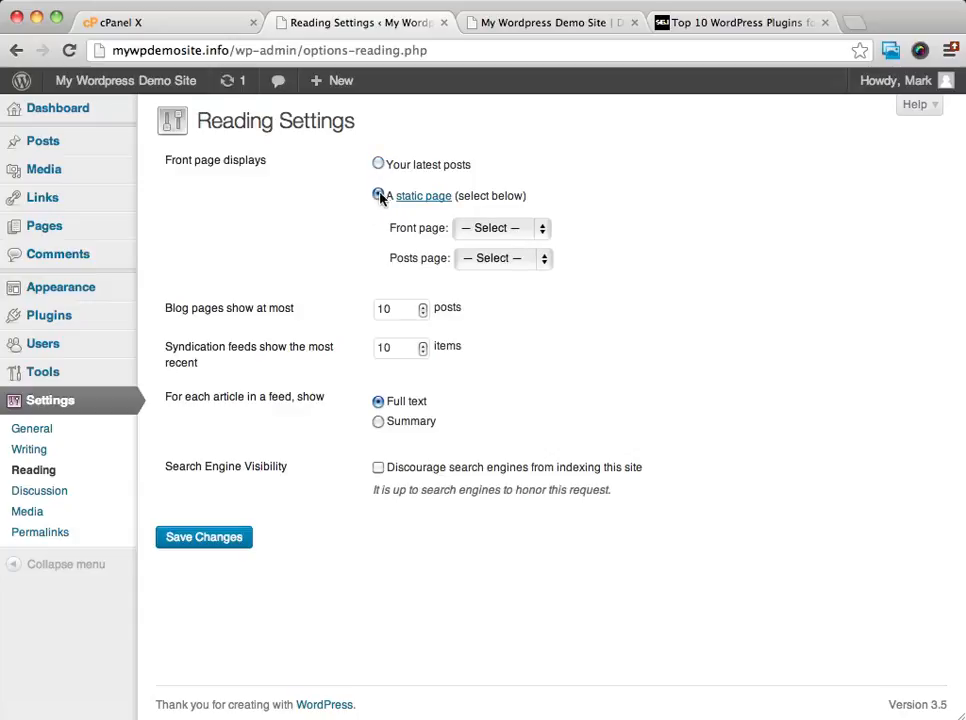
pyautogui.click(516, 229)
pyautogui.click(513, 246)
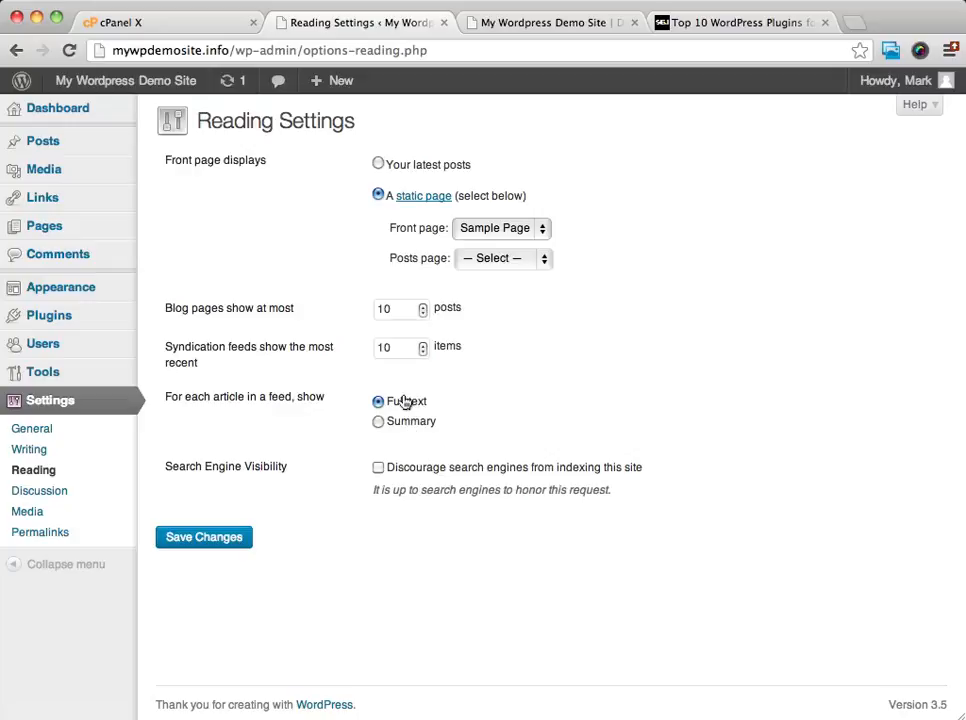
pyautogui.click(209, 538)
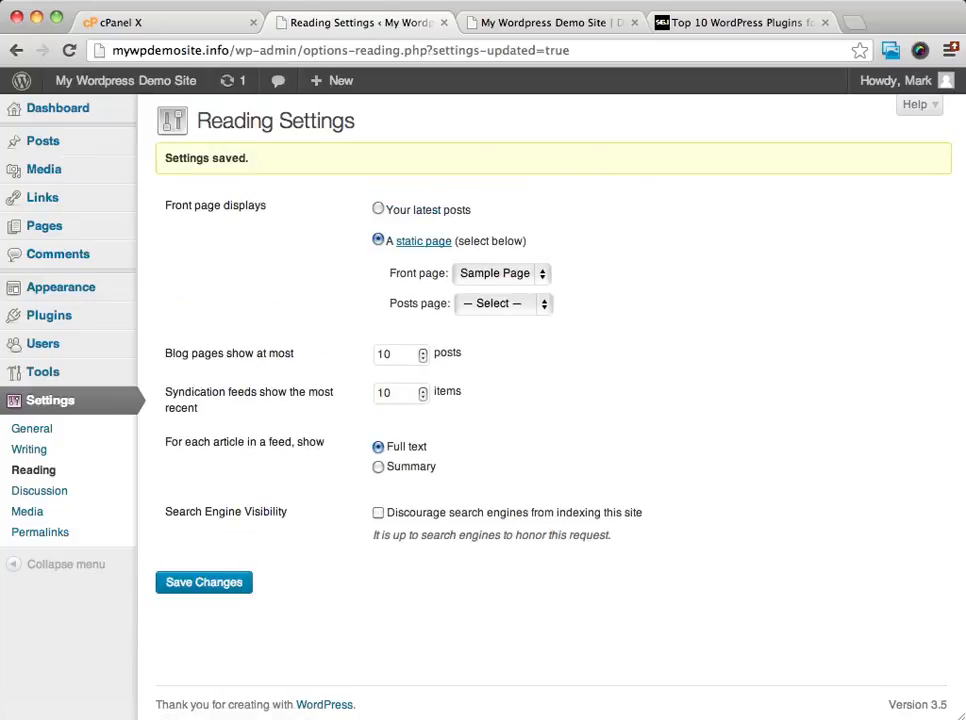
# Step: Load the live site's home page and examine its content with the static front page setting
pyautogui.click(557, 24)
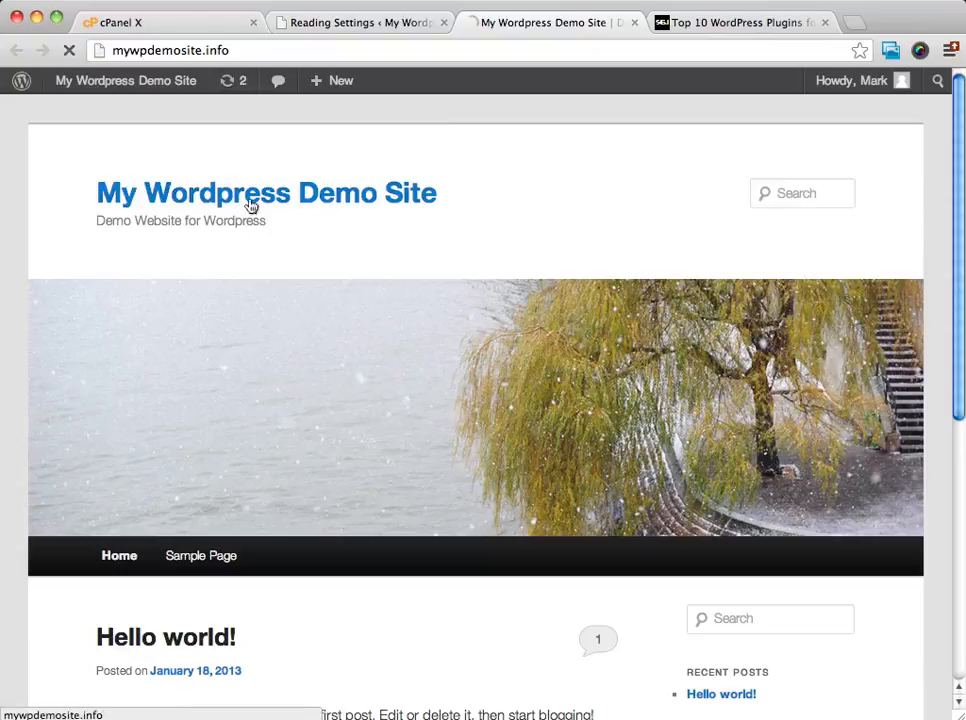
pyautogui.click(249, 200)
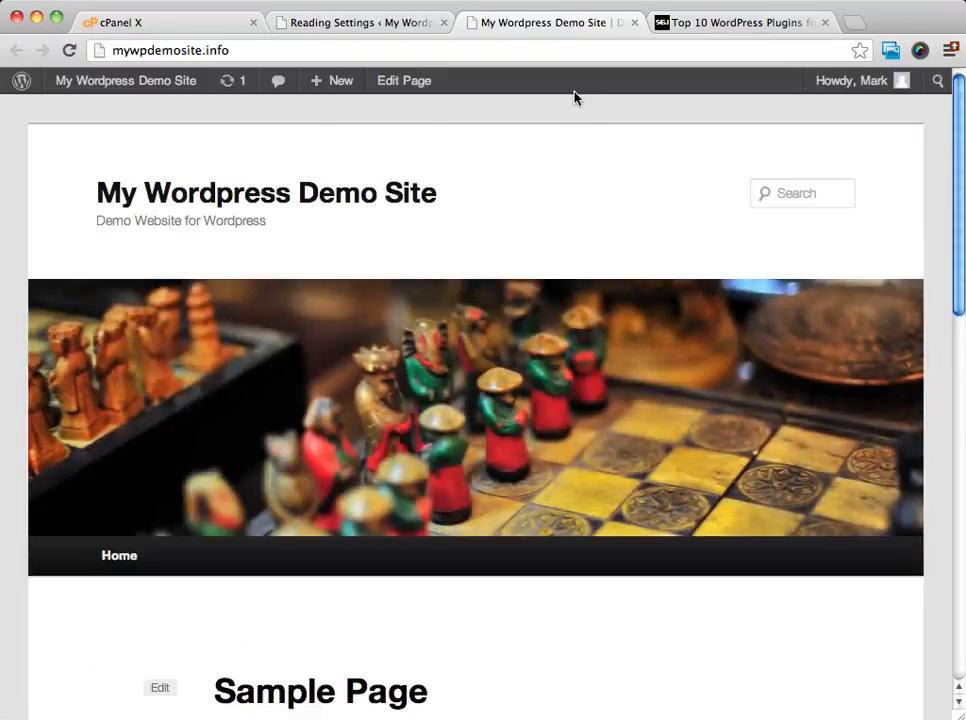
pyautogui.scroll(-3, 500, 168)
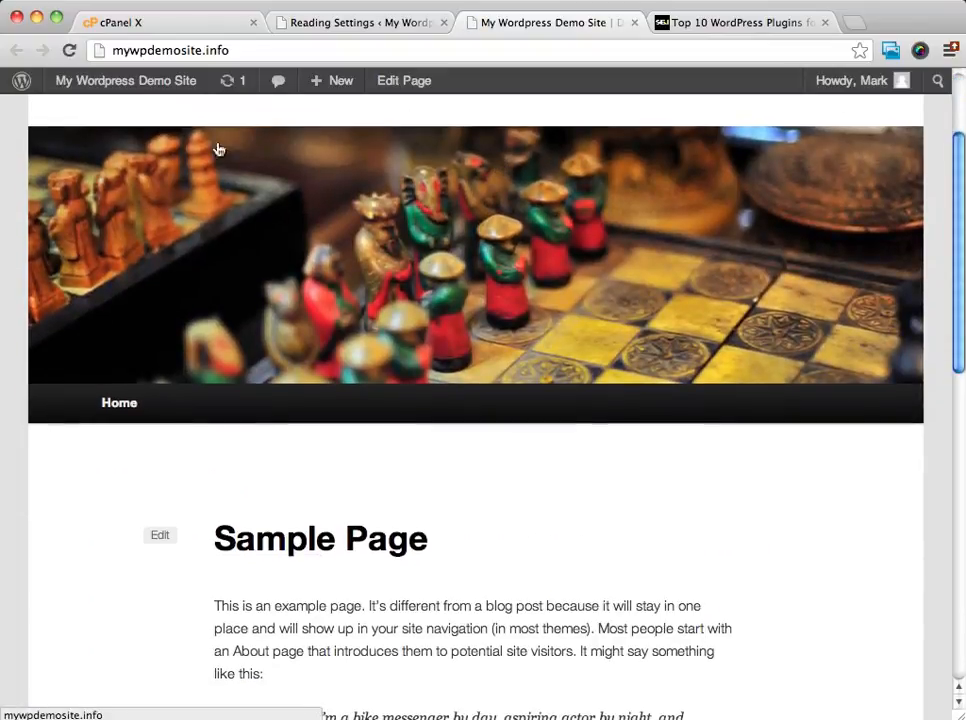
pyautogui.scroll(3, 487, 222)
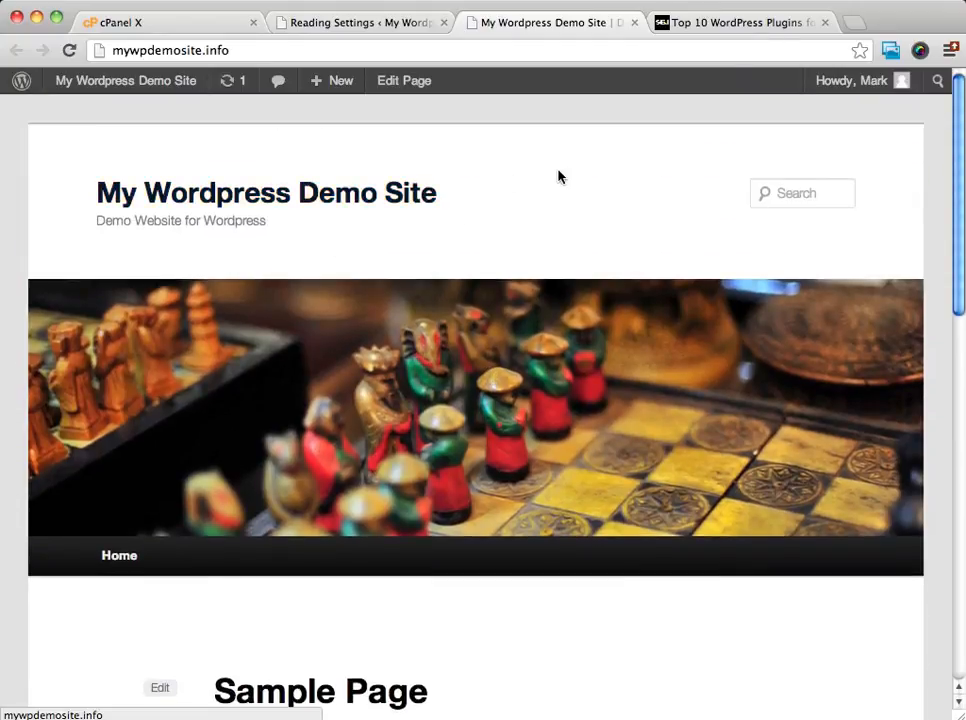
pyautogui.scroll(-7, 450, 230)
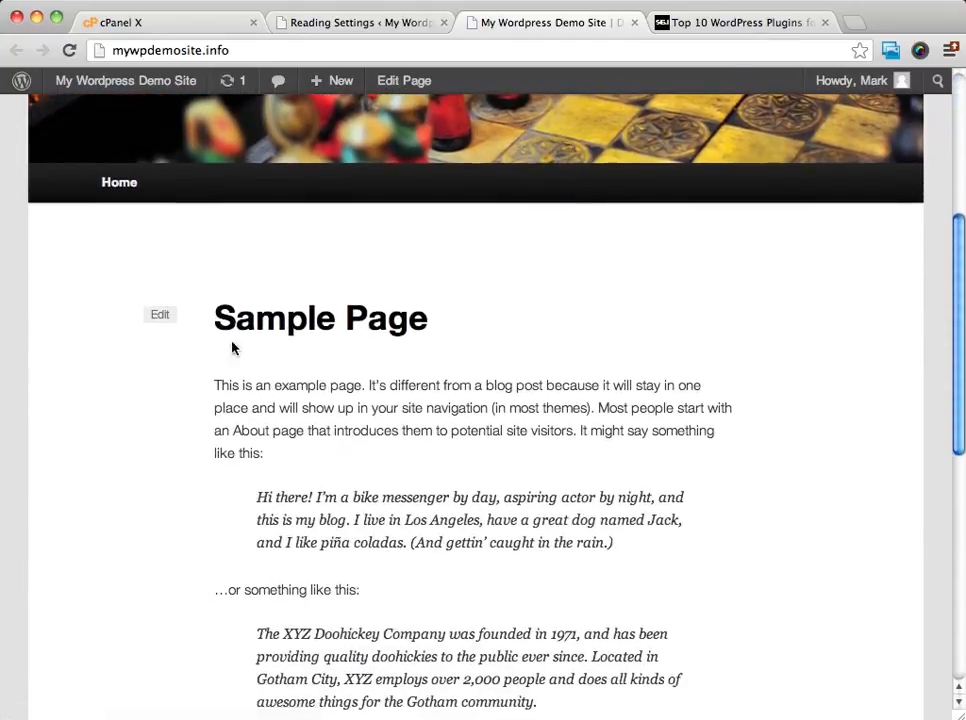
pyautogui.scroll(-10, 475, 318)
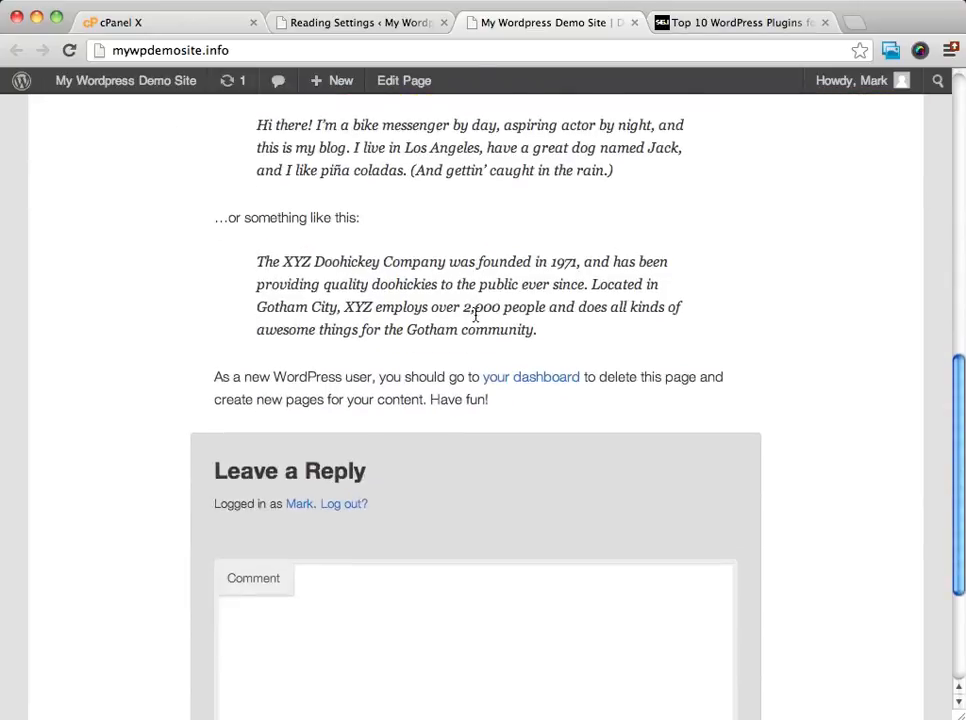
pyautogui.scroll(12, 475, 318)
pyautogui.scroll(6, 475, 318)
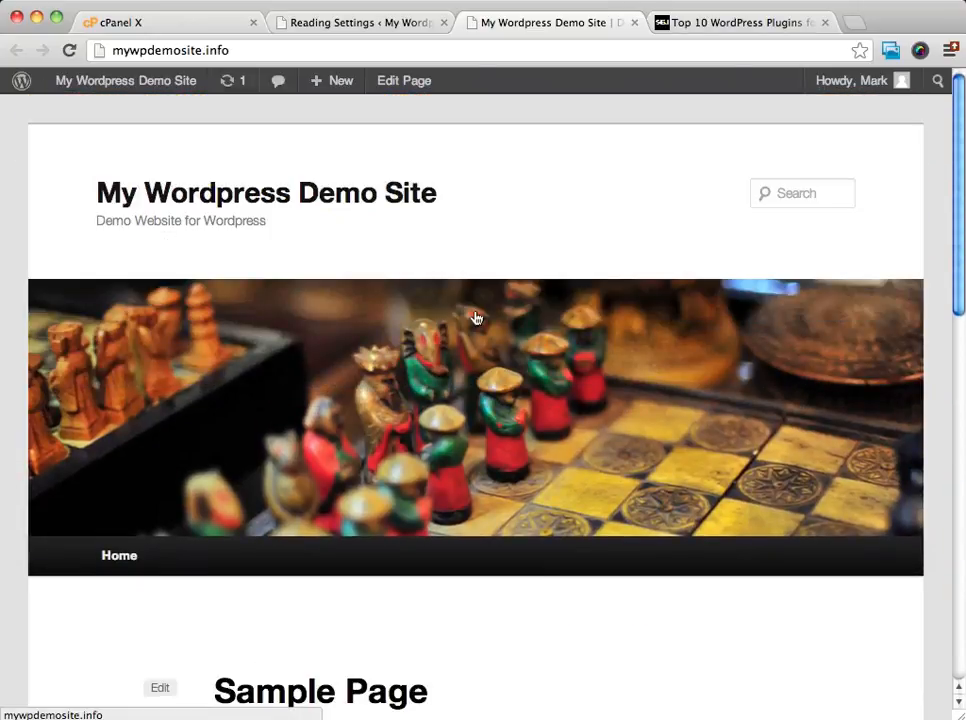
# Step: Return to the Reading Settings, make the front page display the latest posts, and save
pyautogui.moveTo(308, 93)
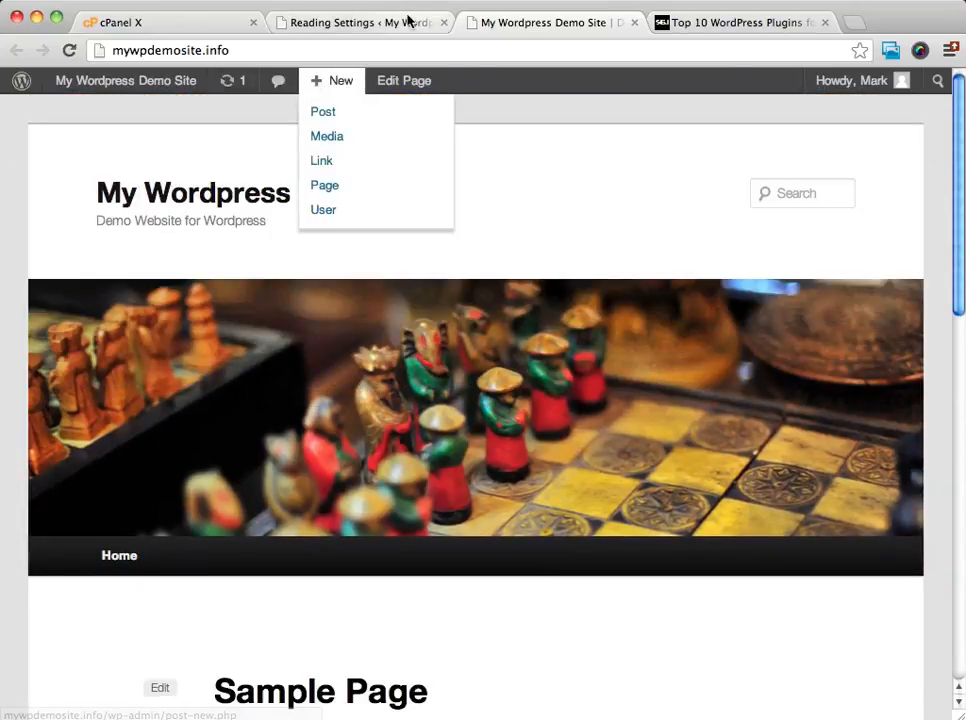
pyautogui.click(308, 20)
pyautogui.click(378, 210)
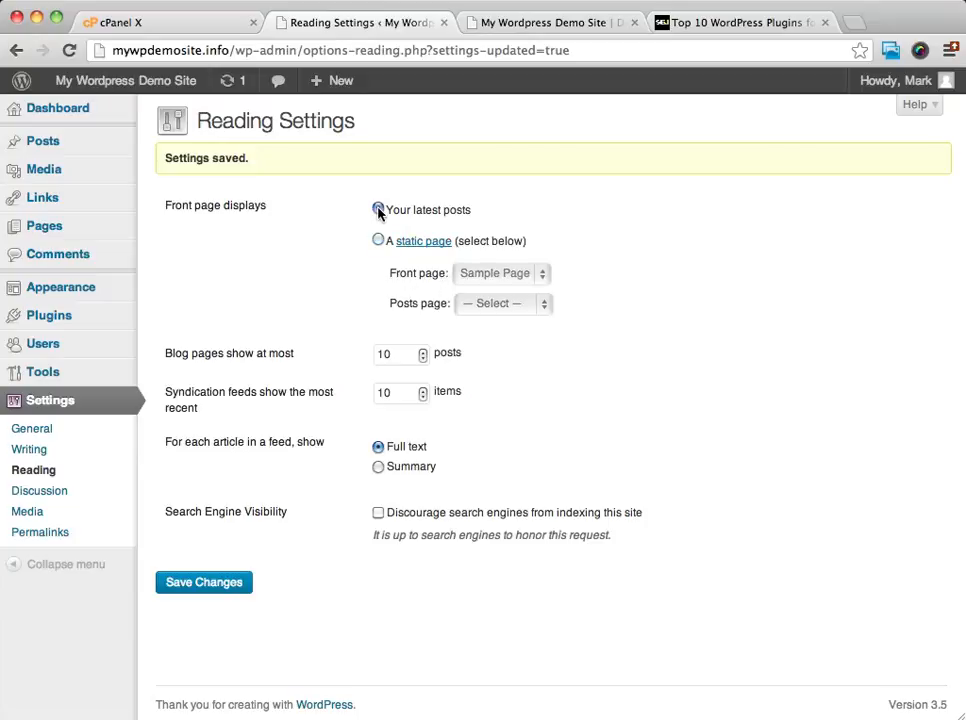
pyautogui.click(219, 590)
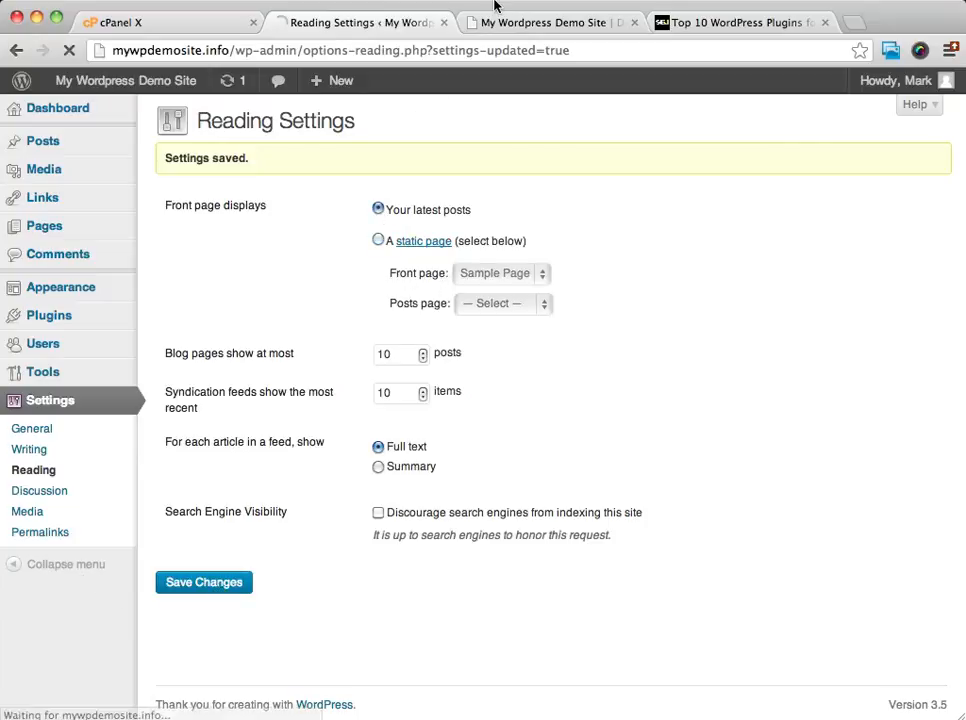
# Step: Reload the live site's home page and check the blog posts displayed on it
pyautogui.click(575, 20)
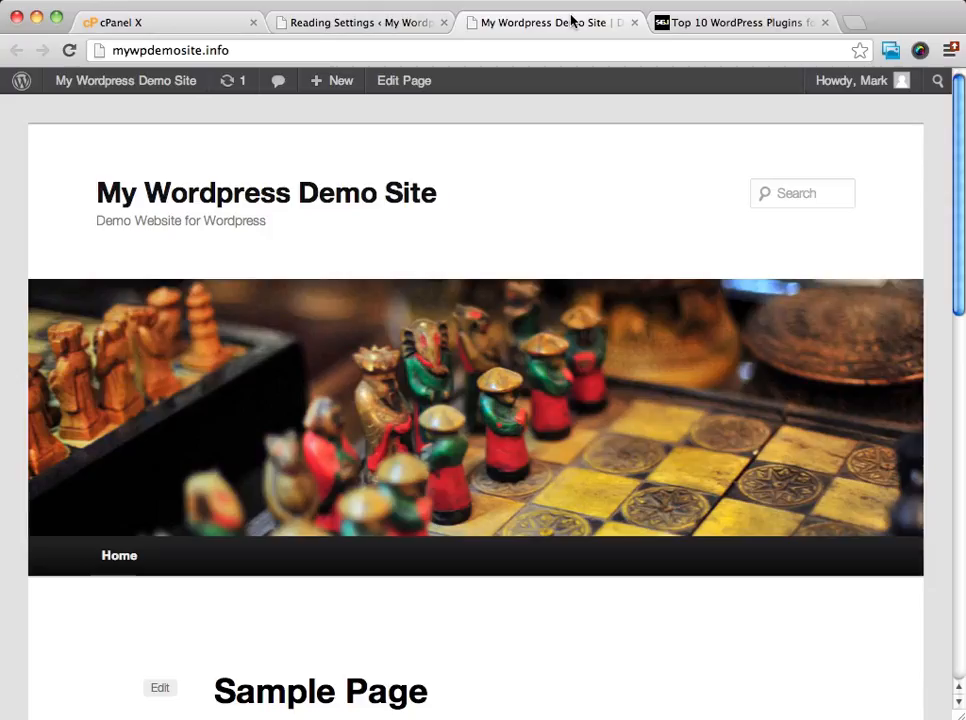
pyautogui.click(69, 50)
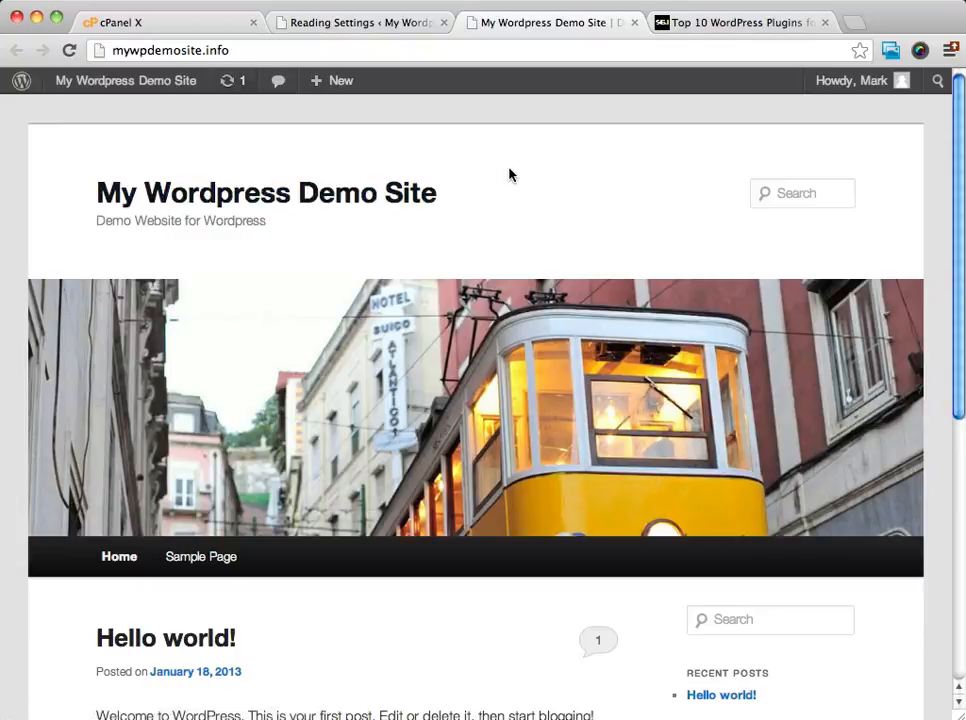
pyautogui.scroll(-4, 198, 462)
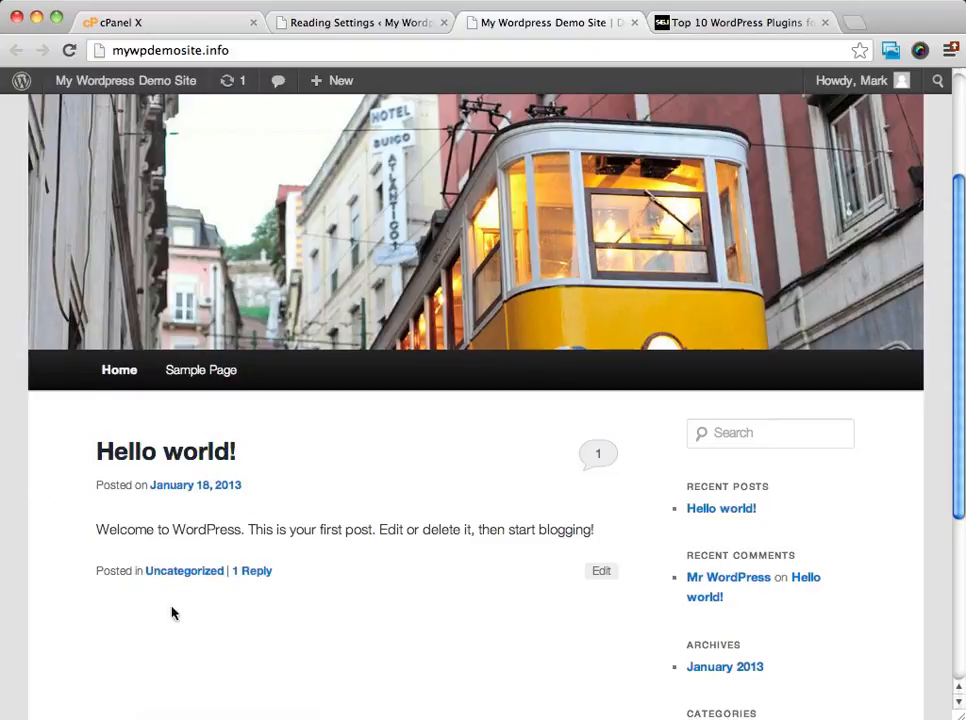
# Step: Open the site's Discussion Settings and disallow people from posting comments on new articles
pyautogui.scroll(-2, 357, 475)
pyautogui.scroll(-1, 357, 475)
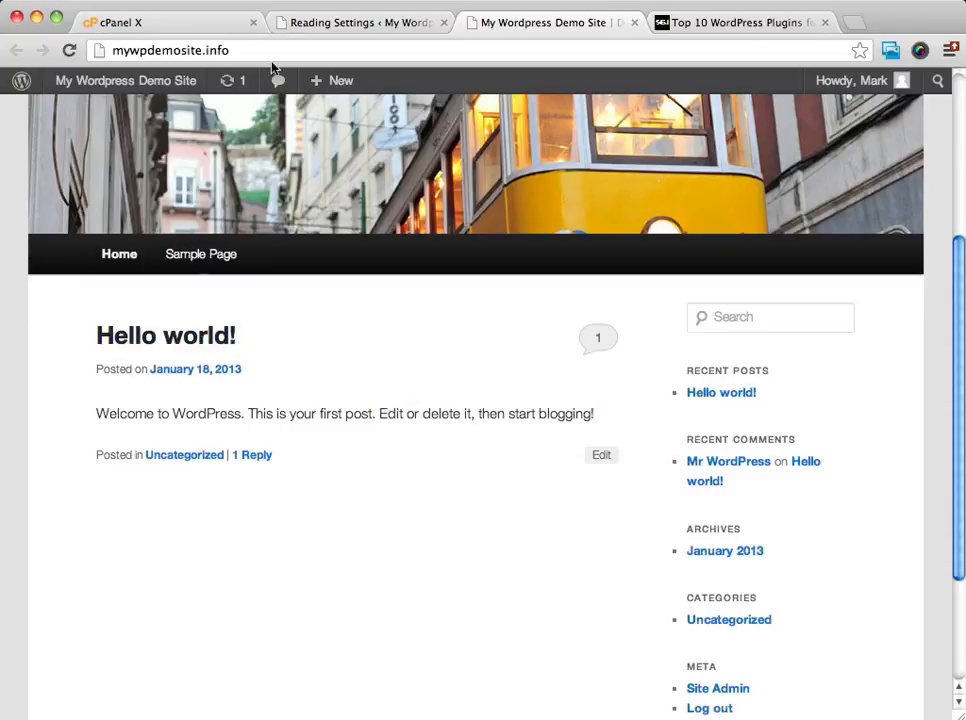
pyautogui.click(392, 24)
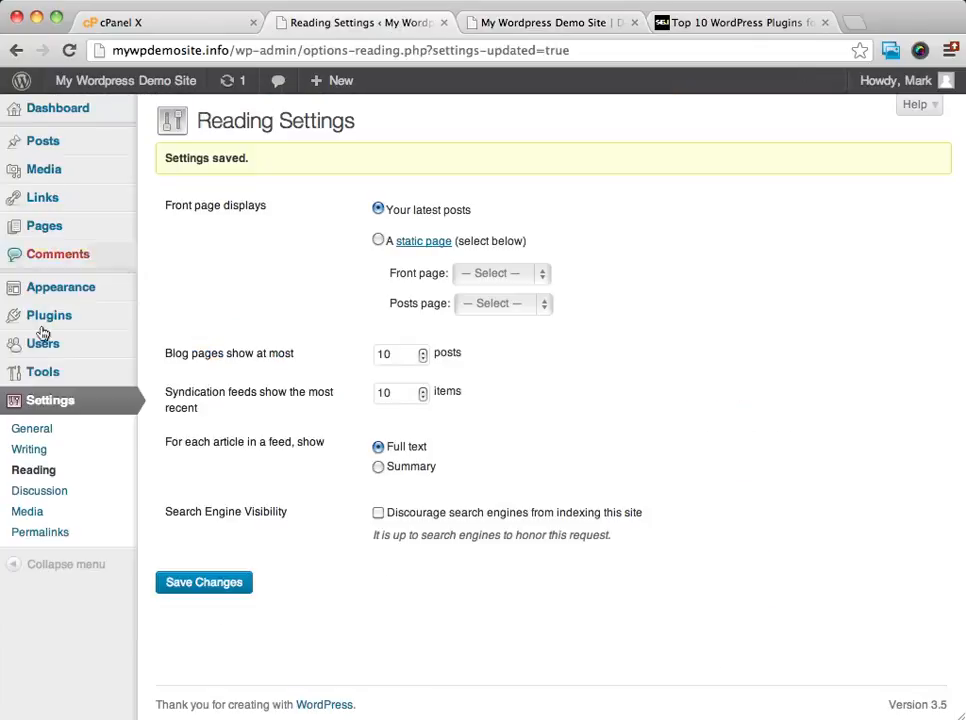
pyautogui.click(45, 497)
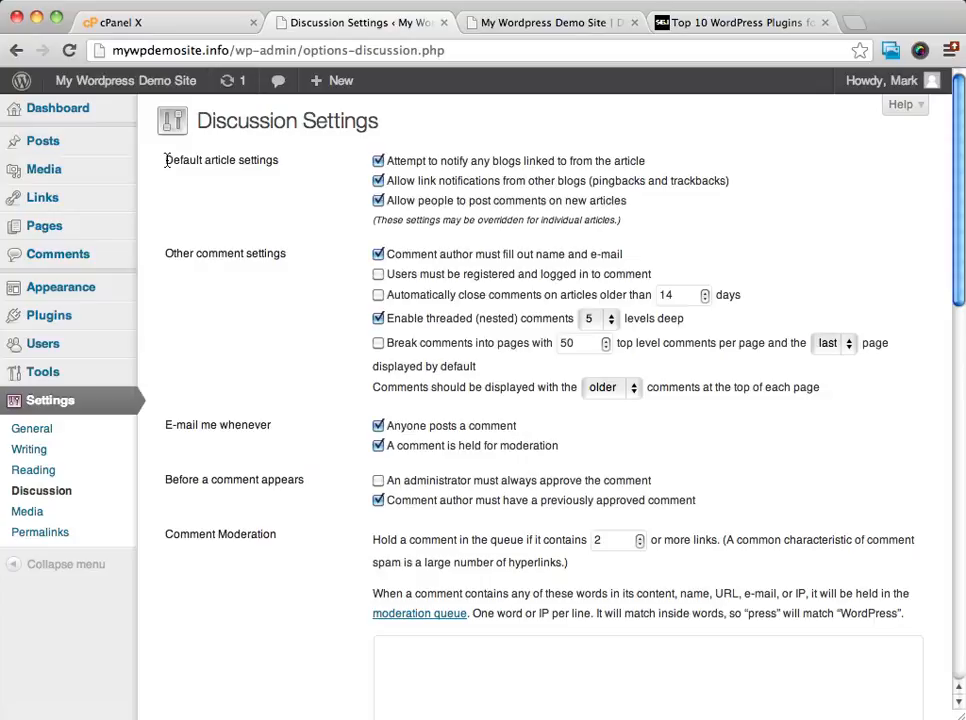
pyautogui.moveTo(166, 161); pyautogui.dragTo(273, 162)
pyautogui.click(786, 198)
pyautogui.click(378, 202)
# Step: Turn off the e-mail notifications for anyone posting a comment and for comments held for moderation
pyautogui.scroll(-2, 781, 228)
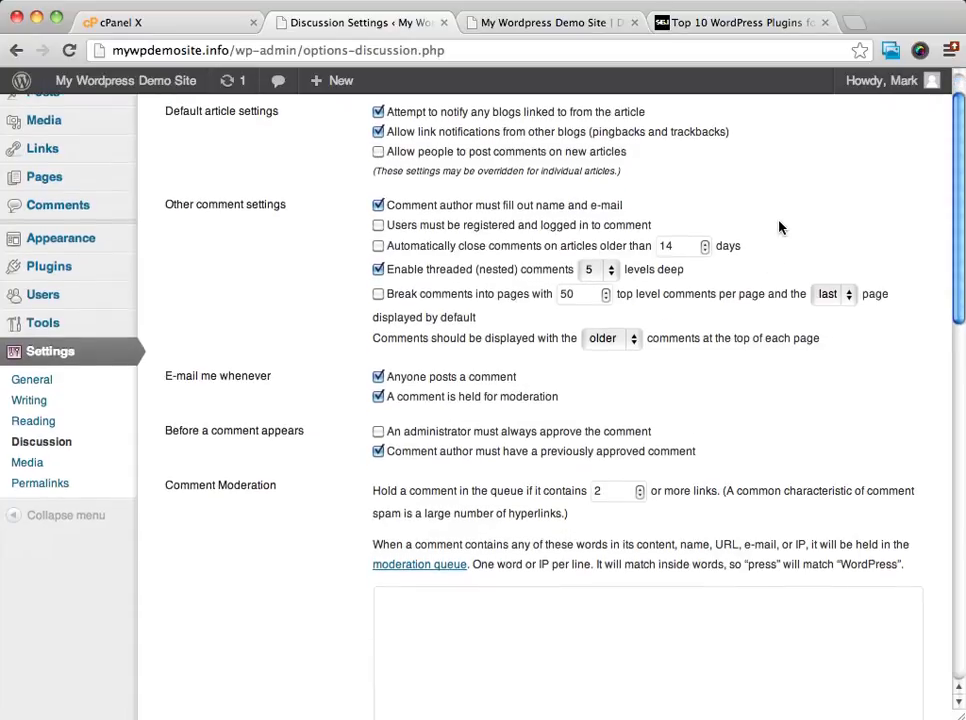
pyautogui.scroll(-1, 290, 350)
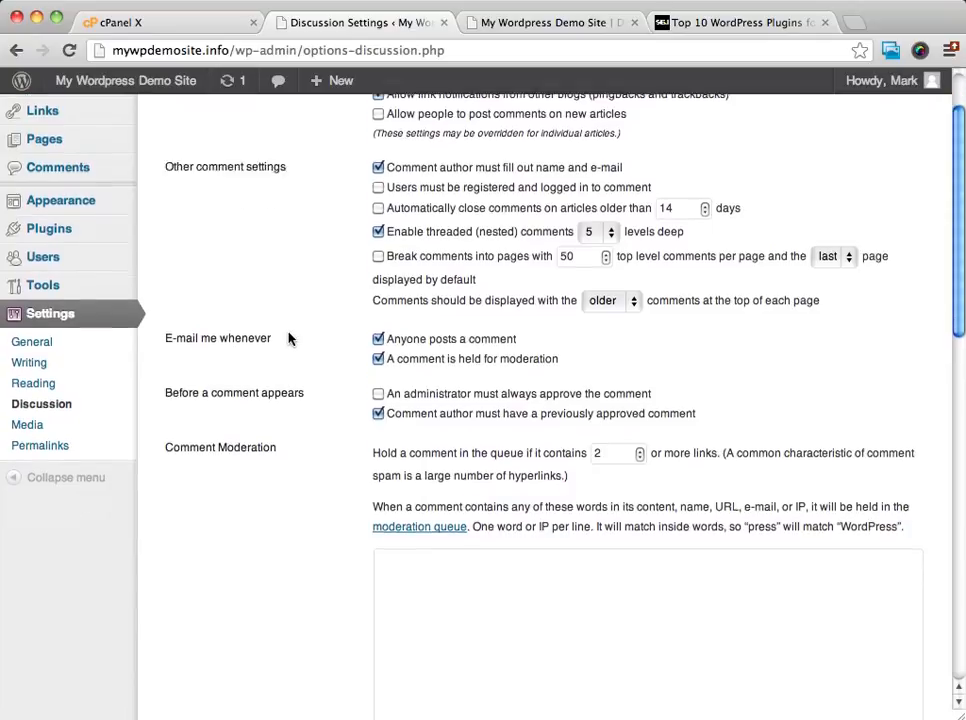
pyautogui.scroll(-5, 300, 330)
pyautogui.scroll(3, 318, 165)
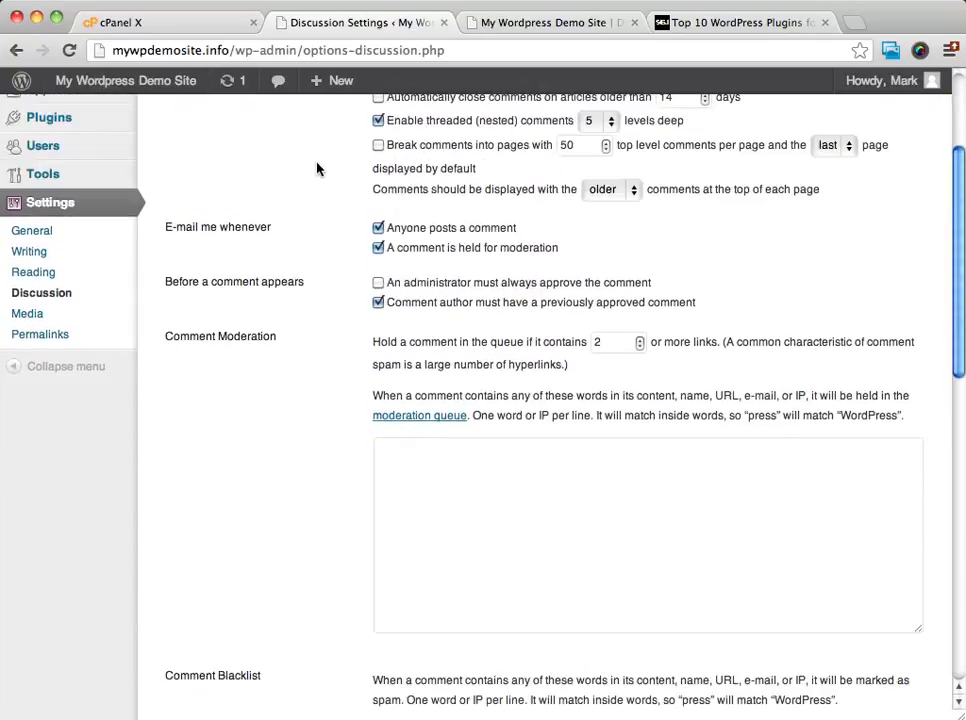
pyautogui.click(378, 228)
pyautogui.click(378, 248)
# Step: Review the comment moderation, blacklist and avatar options, switching the avatar display off and back on
pyautogui.scroll(-3, 740, 242)
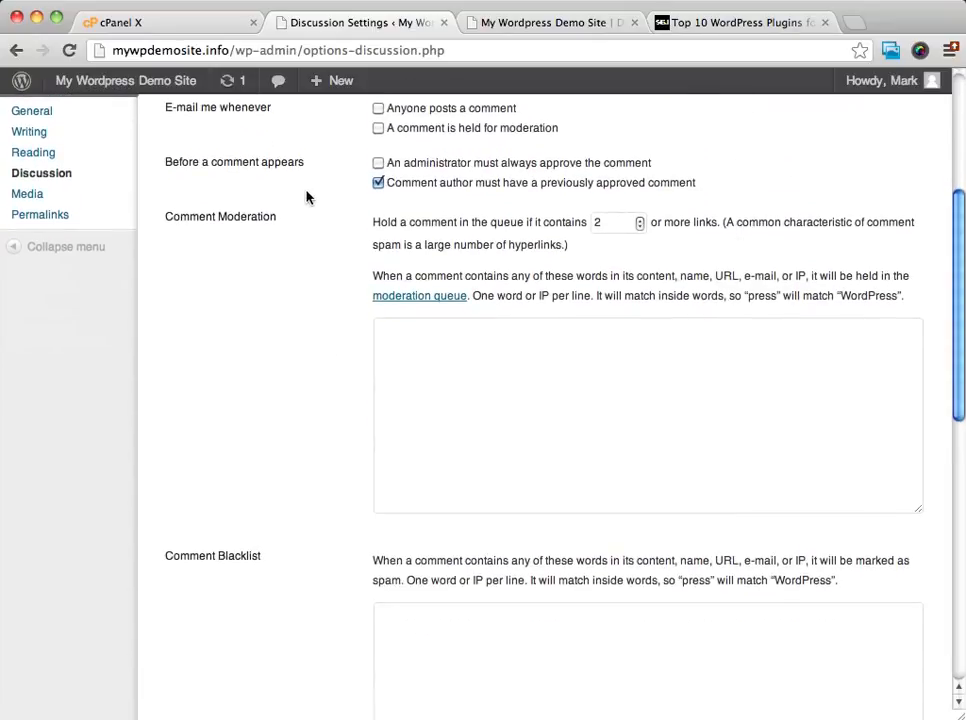
pyautogui.scroll(-3, 608, 162)
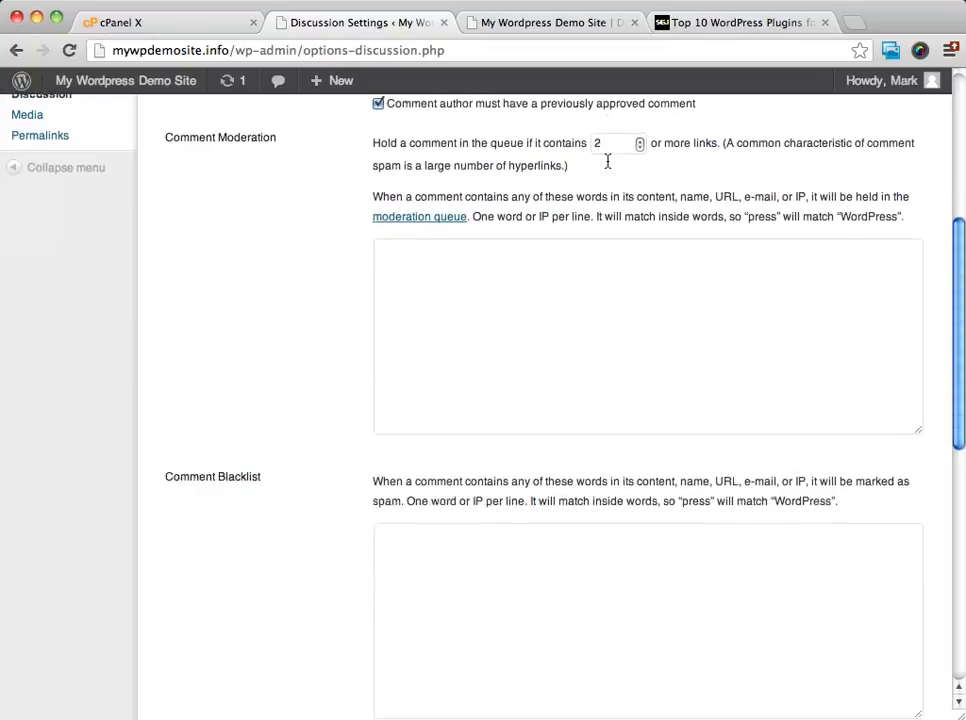
pyautogui.scroll(-10, 558, 228)
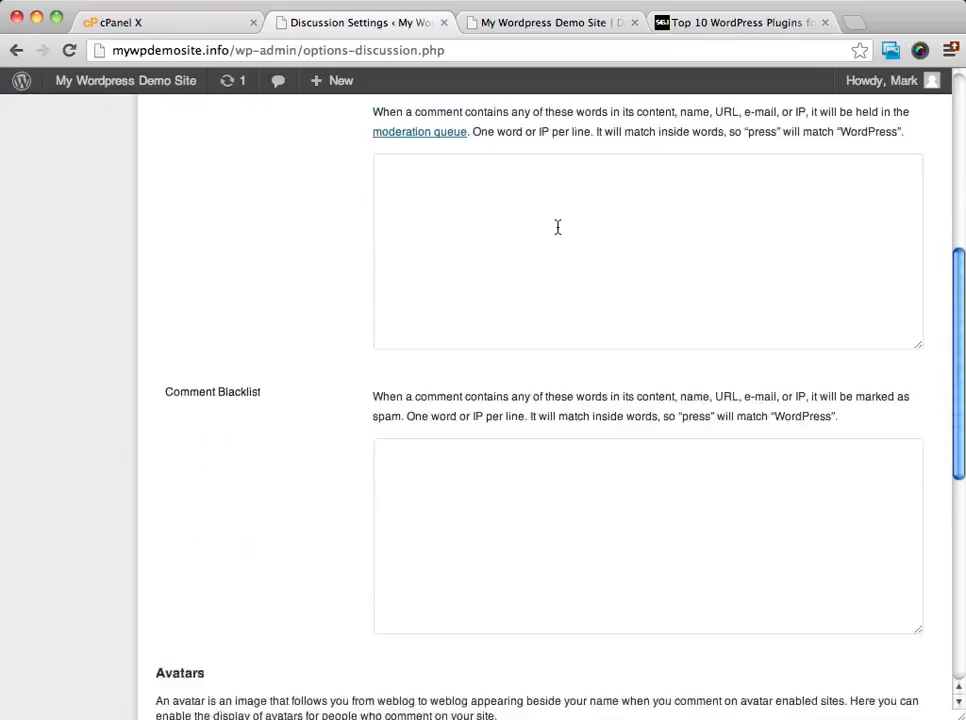
pyautogui.scroll(-6, 558, 228)
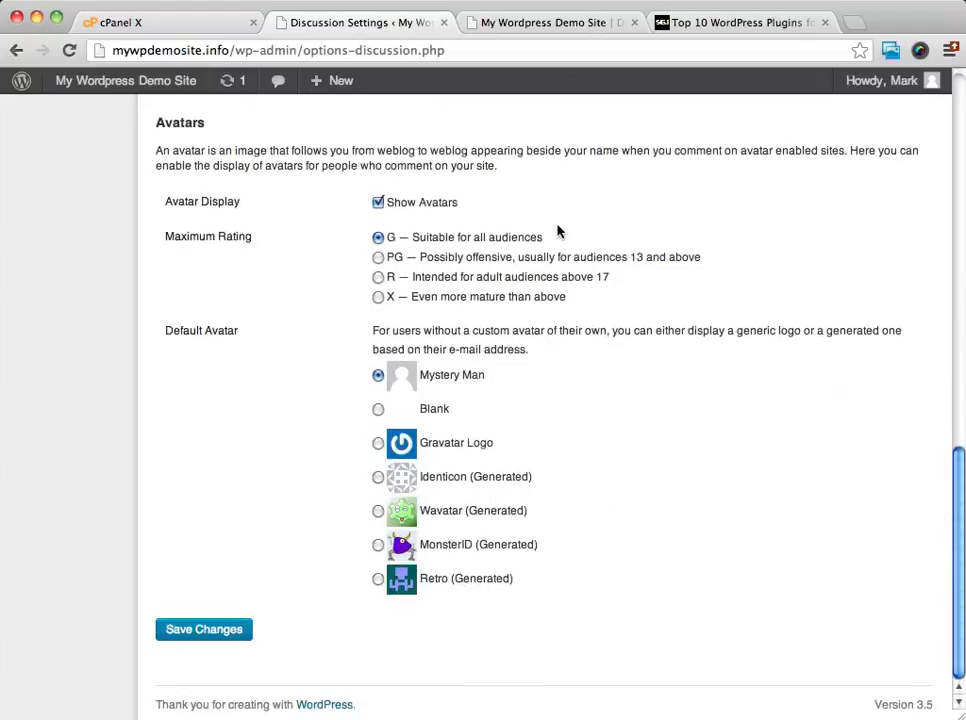
pyautogui.click(378, 204)
pyautogui.click(378, 204)
pyautogui.moveTo(168, 238); pyautogui.dragTo(259, 239)
pyautogui.click(617, 232)
# Step: Try MonsterID and Gravatar Logo as the default avatar, and return the choice to Mystery Man
pyautogui.click(378, 545)
pyautogui.click(378, 443)
pyautogui.click(378, 376)
# Step: Recheck the comment moderation and avatar options and save the discussion settings
pyautogui.scroll(15, 377, 381)
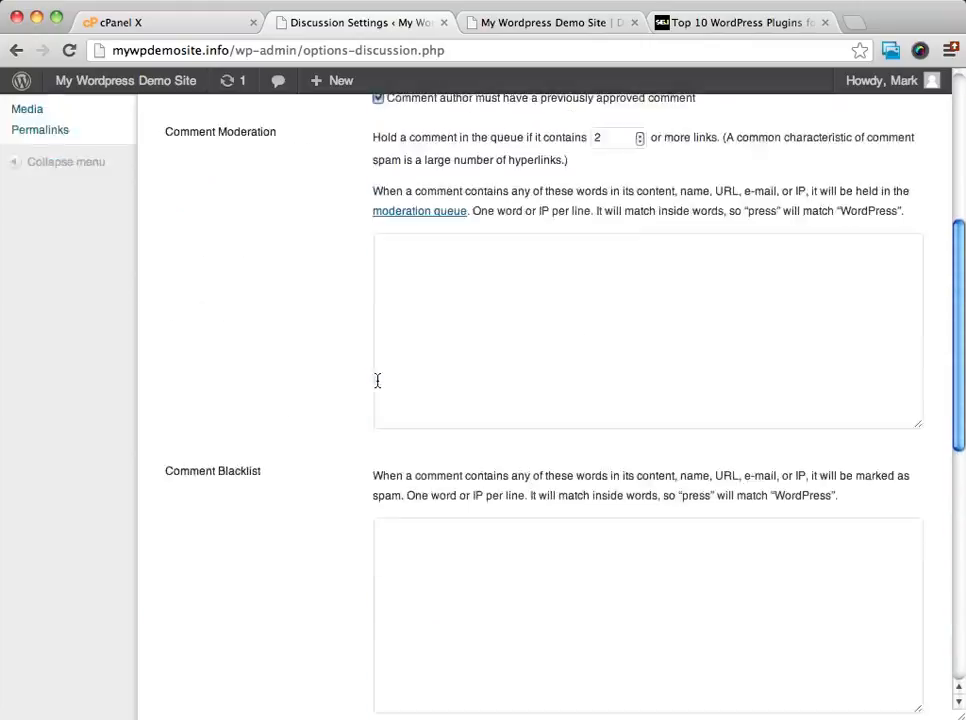
pyautogui.scroll(-15, 377, 381)
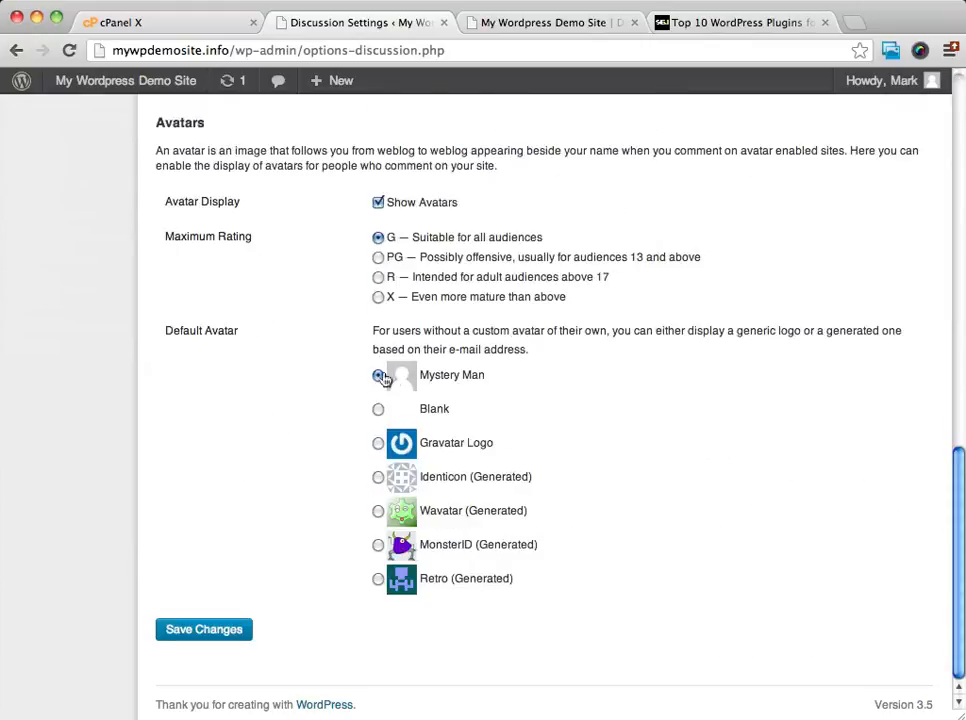
pyautogui.click(190, 632)
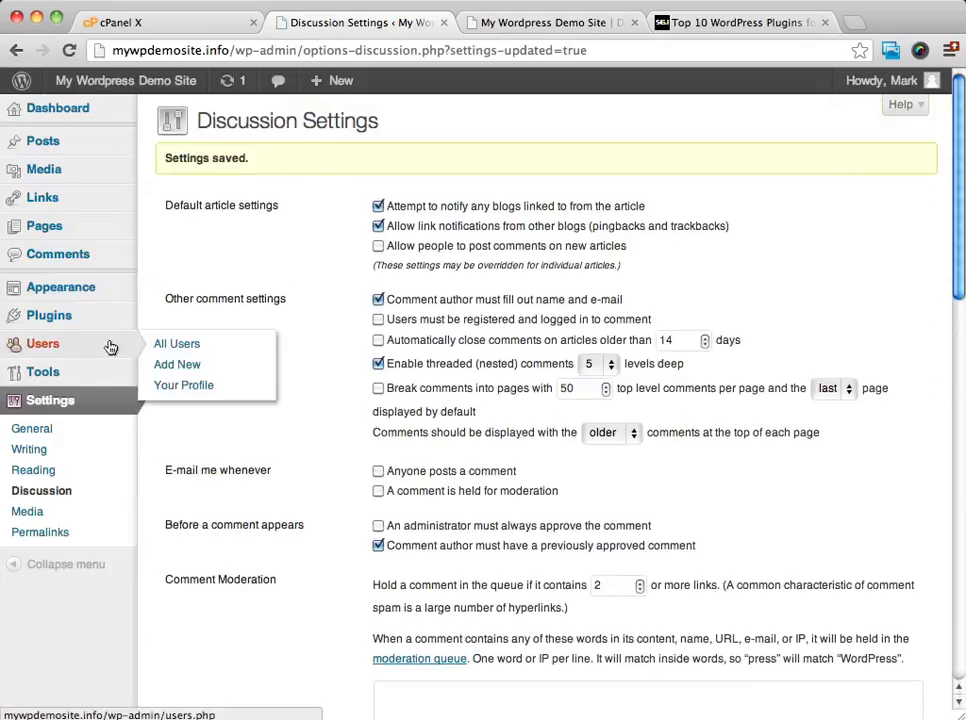
# Step: Open the Media Settings, step the thumbnail width up and back to 150, and save the settings
pyautogui.scroll(-2, 134, 350)
pyautogui.click(26, 430)
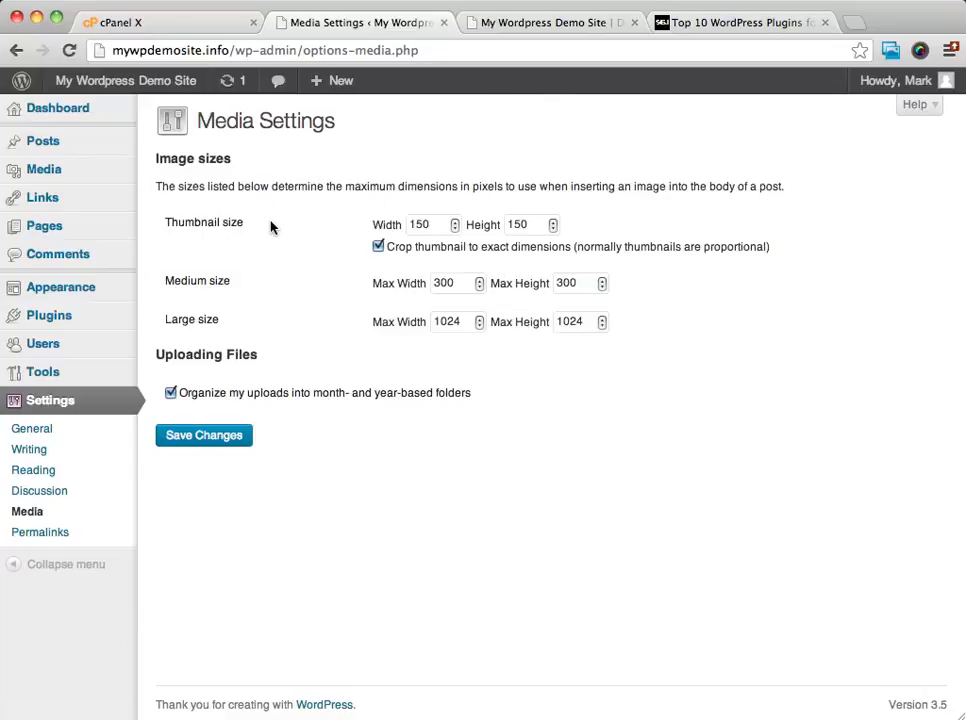
pyautogui.click(455, 223)
pyautogui.click(455, 231)
pyautogui.click(229, 437)
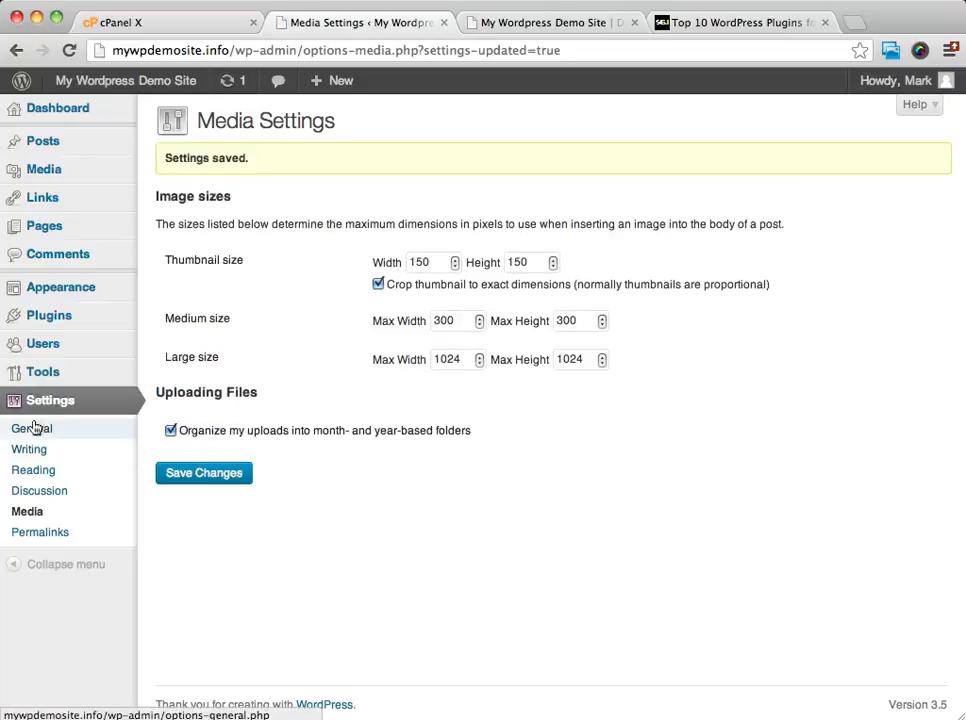
# Step: Open the Permalink Settings, and open the live site's "Hello world!" post to examine its URL format
pyautogui.click(39, 532)
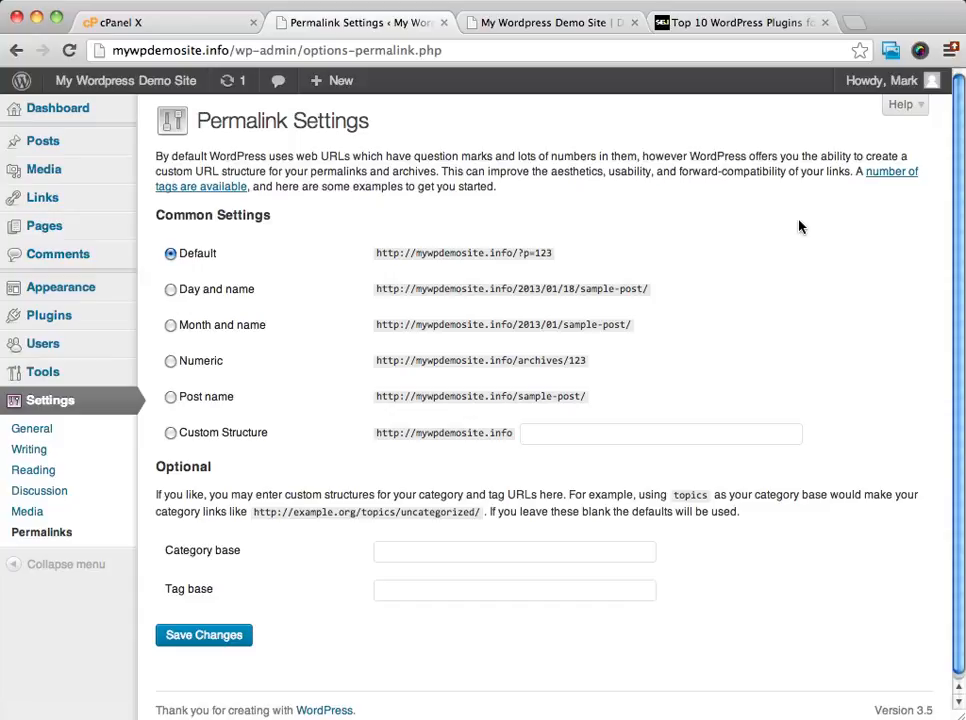
pyautogui.click(541, 24)
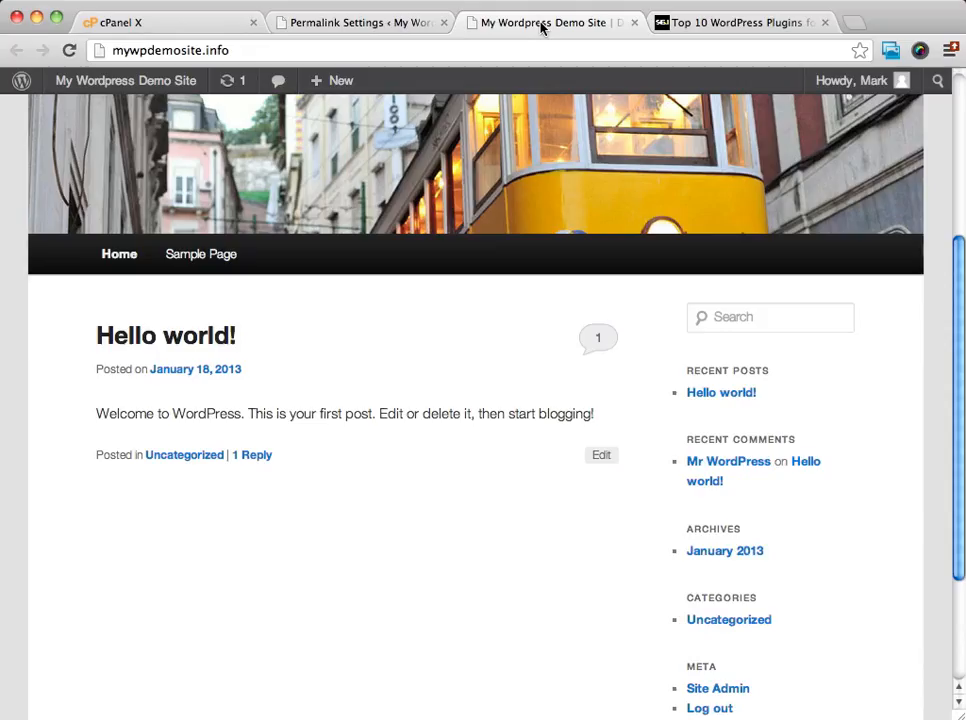
pyautogui.click(189, 342)
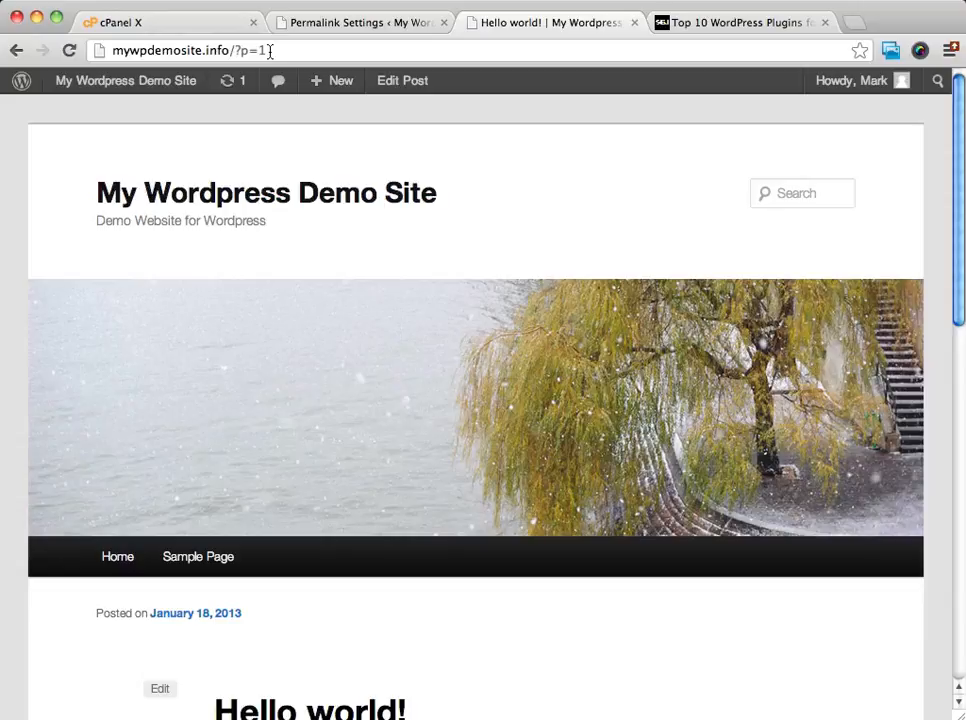
# Step: Return to the Permalink Settings, choose the "Post name" URL structure and save it
pyautogui.click(375, 22)
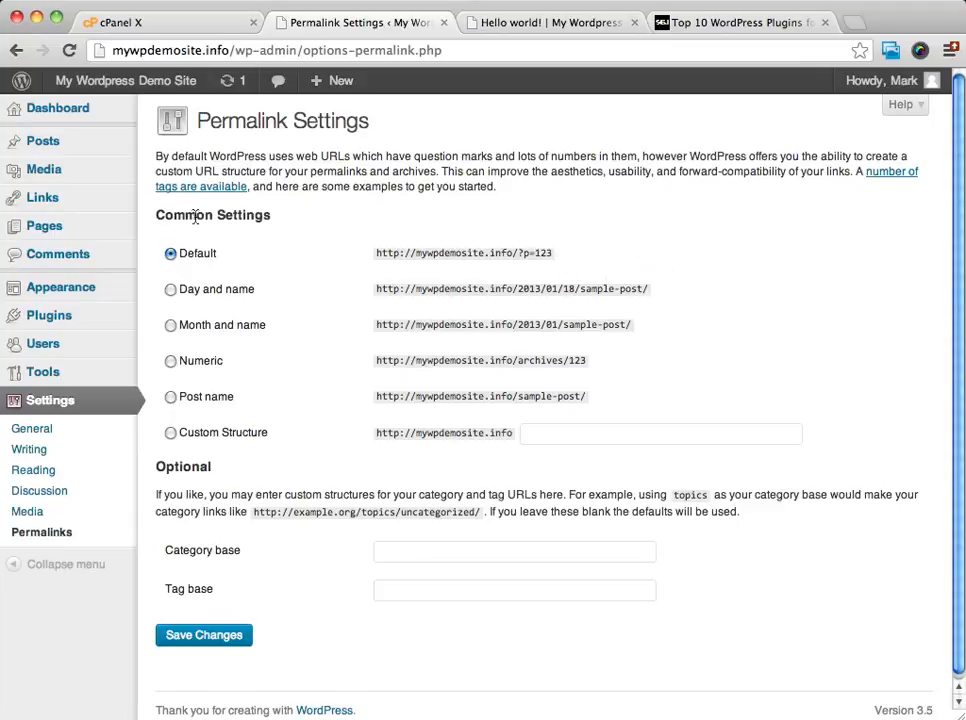
pyautogui.click(171, 398)
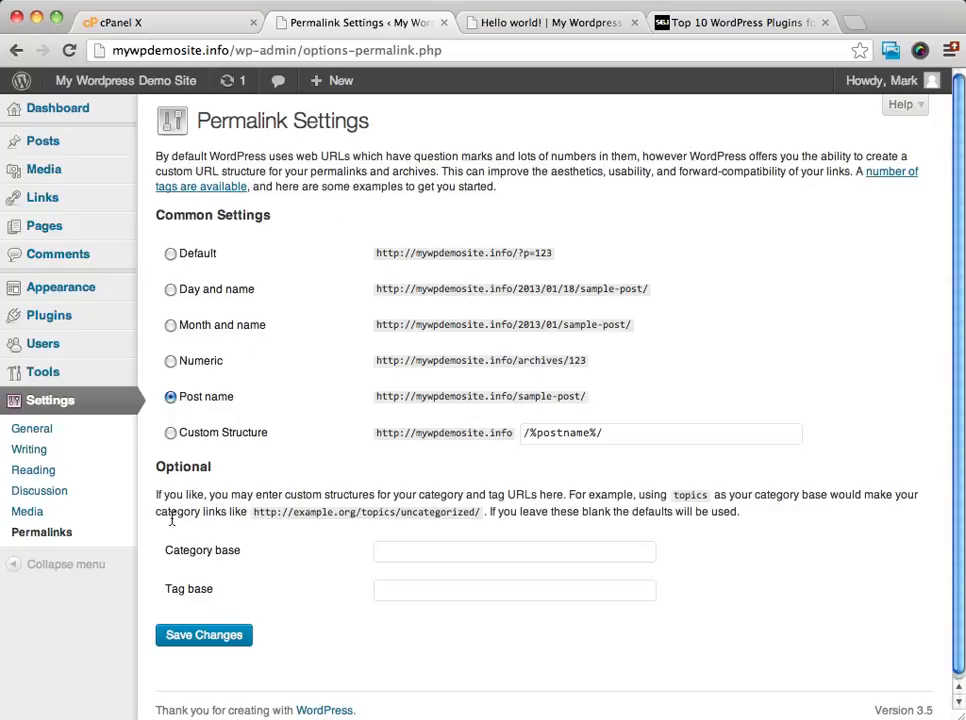
pyautogui.click(229, 634)
pyautogui.click(519, 24)
pyautogui.click(399, 26)
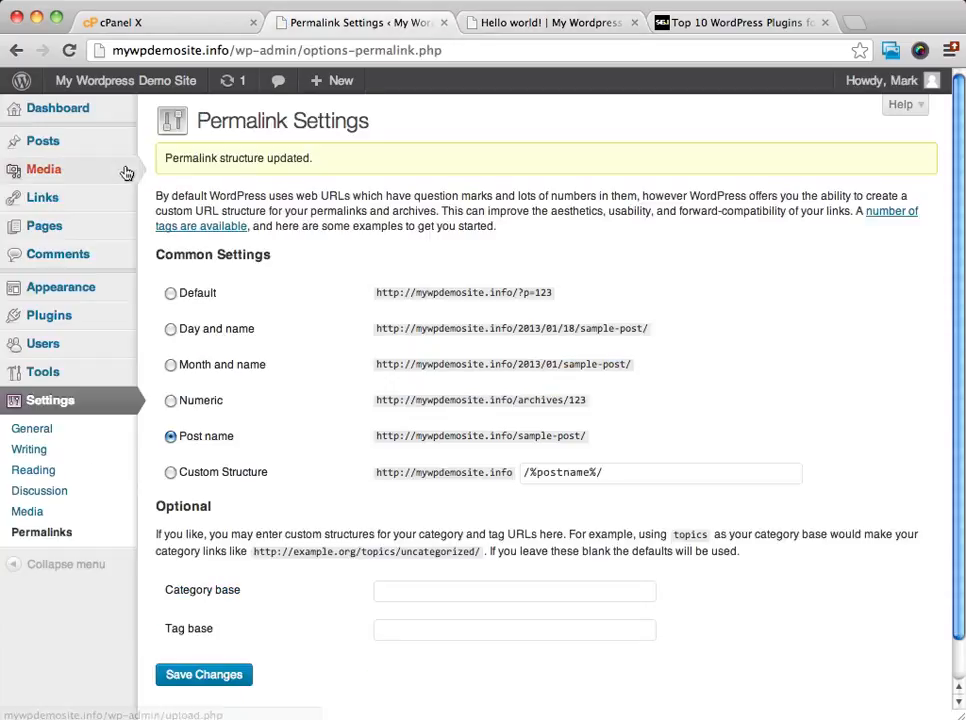
# Step: Create a post titled "new post" with no body text, dismiss the media manager tip, and publish the post
pyautogui.click(42, 140)
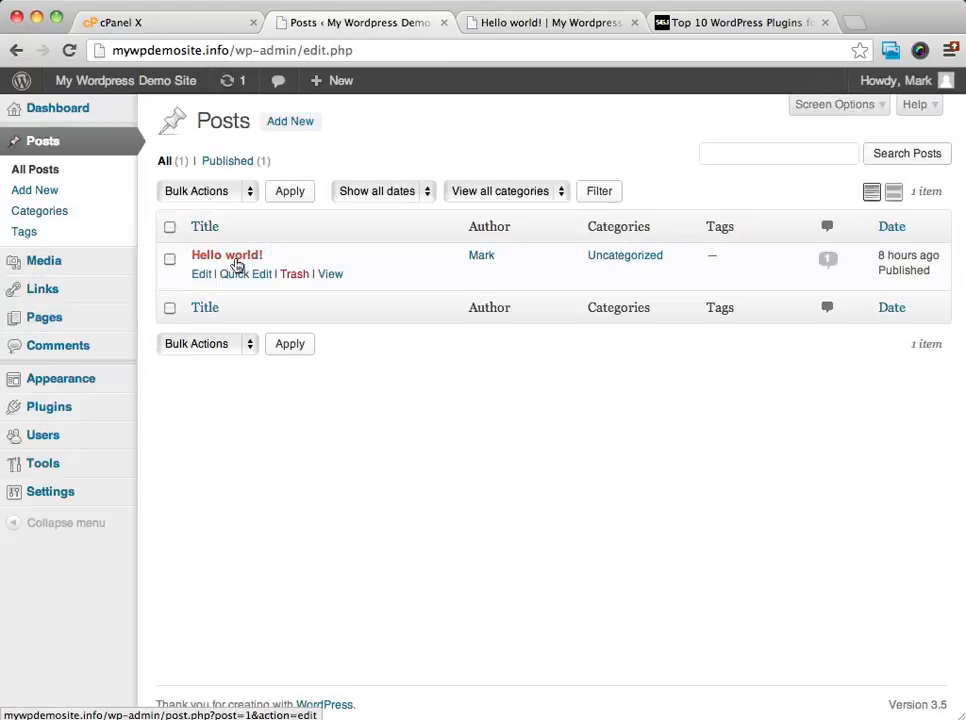
pyautogui.click(284, 125)
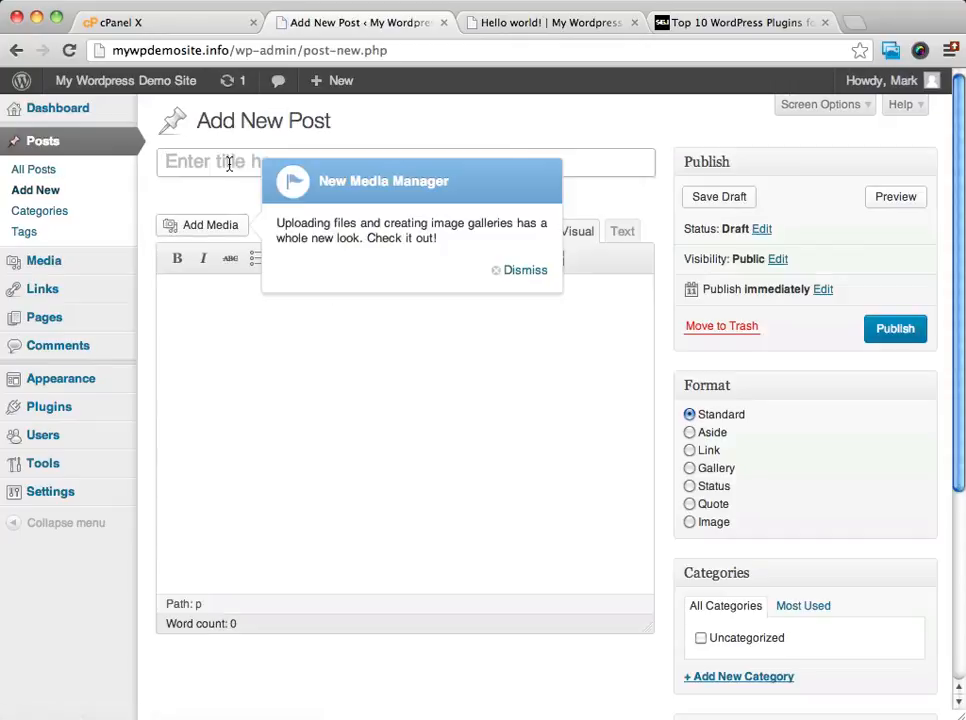
pyautogui.write('new post')
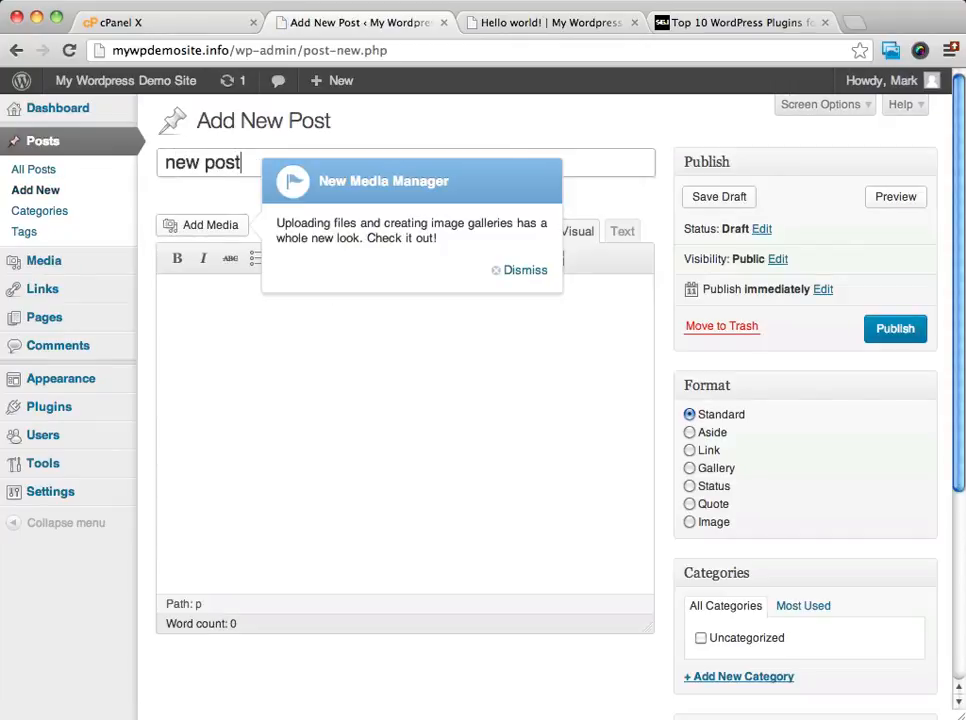
pyautogui.click(537, 271)
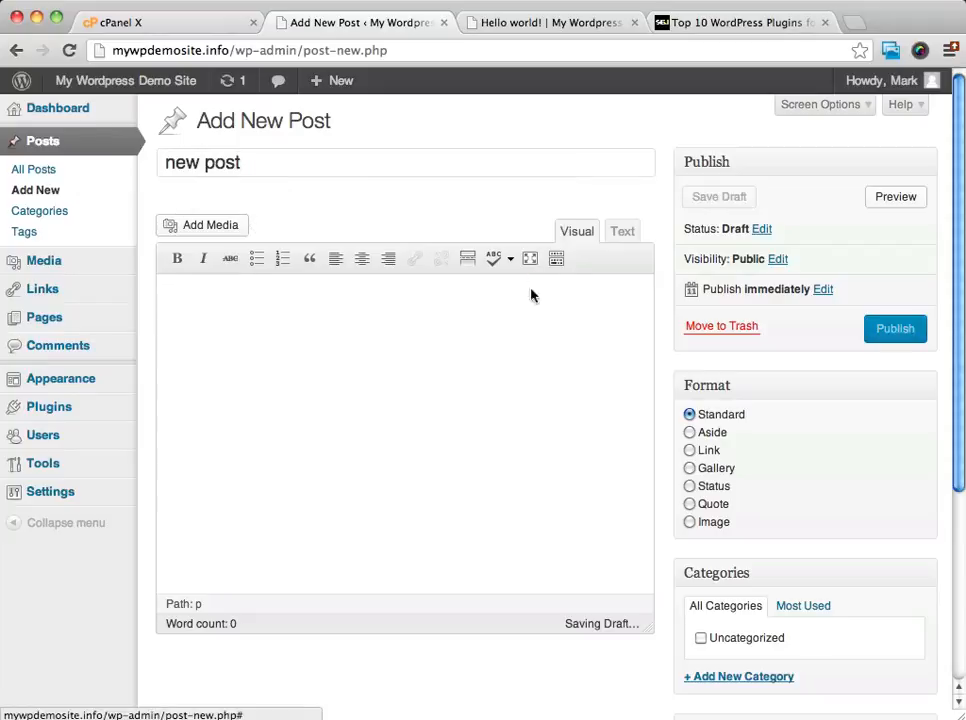
pyautogui.click(905, 332)
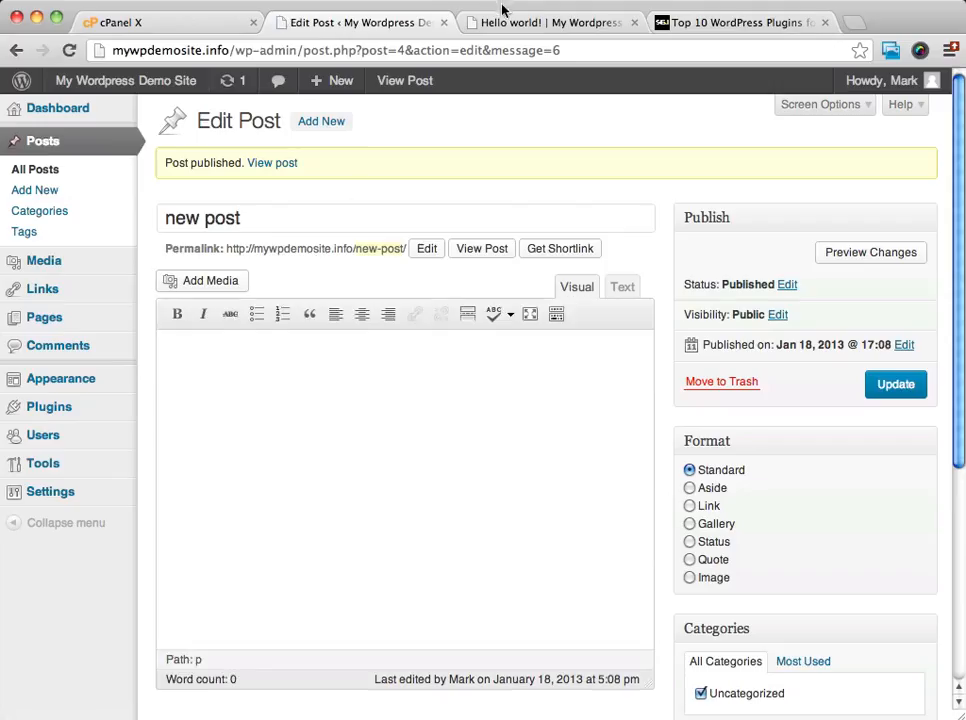
# Step: Reload the live "Hello world!" post and check its URL under the post-name permalink structure
pyautogui.click(547, 24)
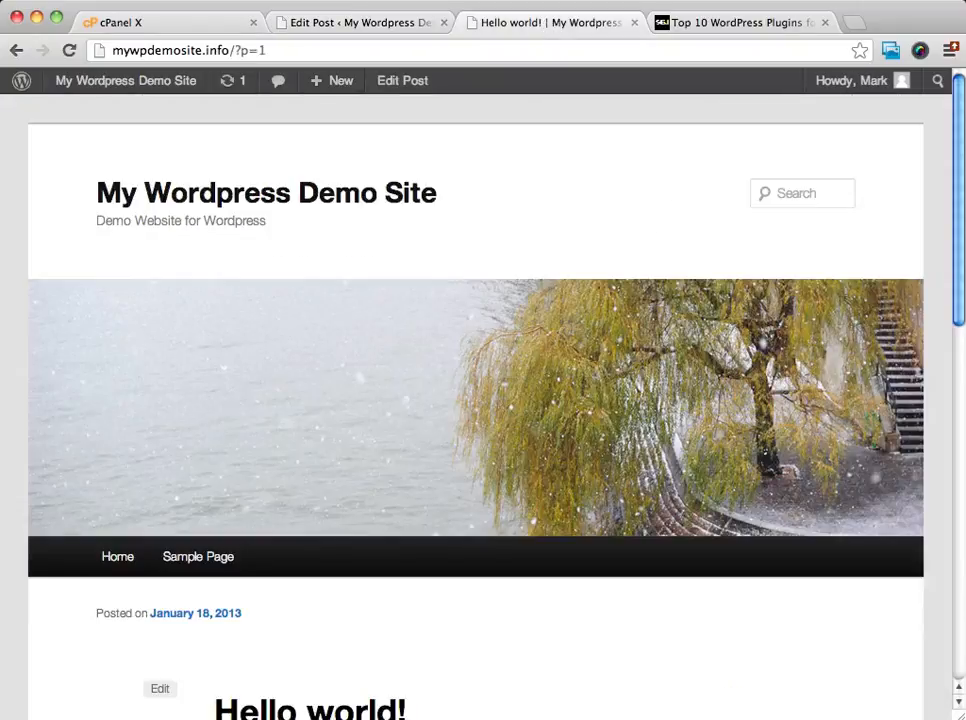
pyautogui.click(67, 51)
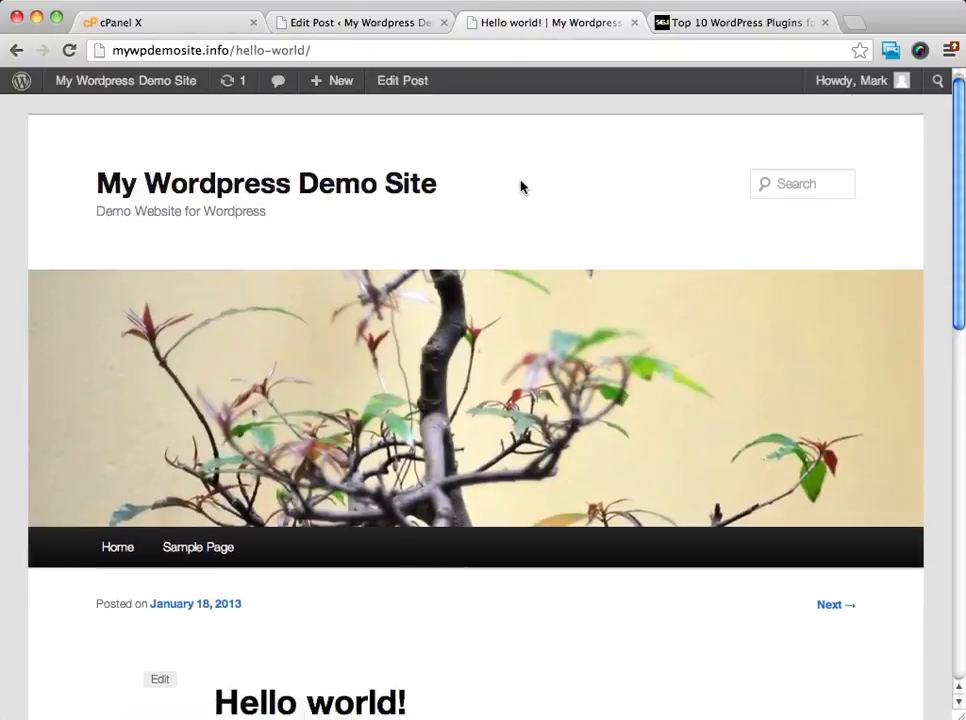
pyautogui.scroll(-3, 520, 190)
pyautogui.scroll(4, 520, 188)
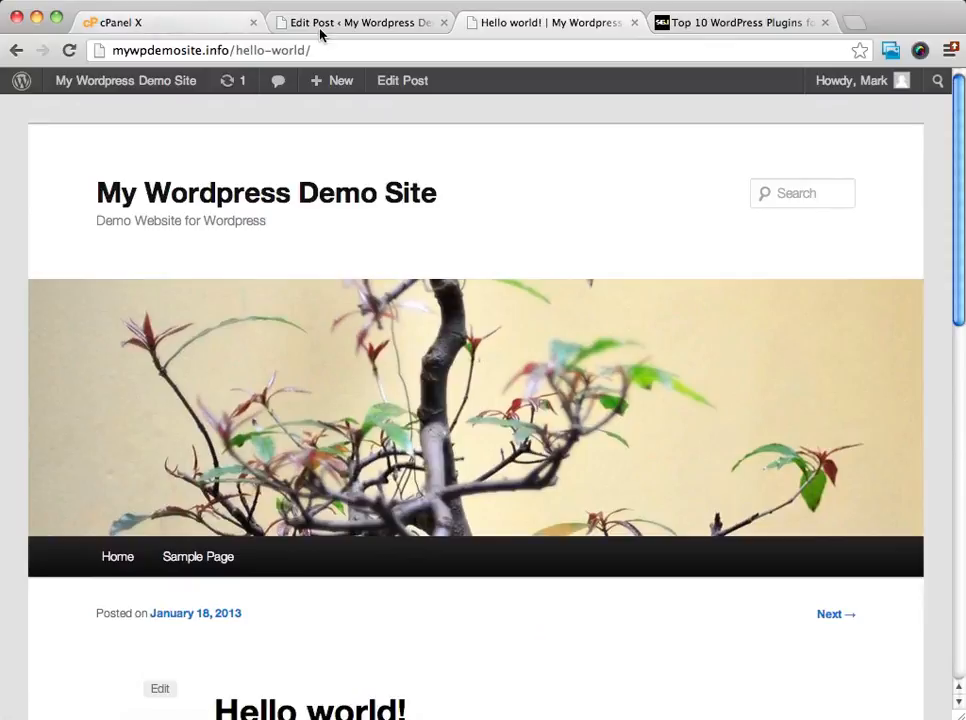
pyautogui.scroll(-2, 380, 250)
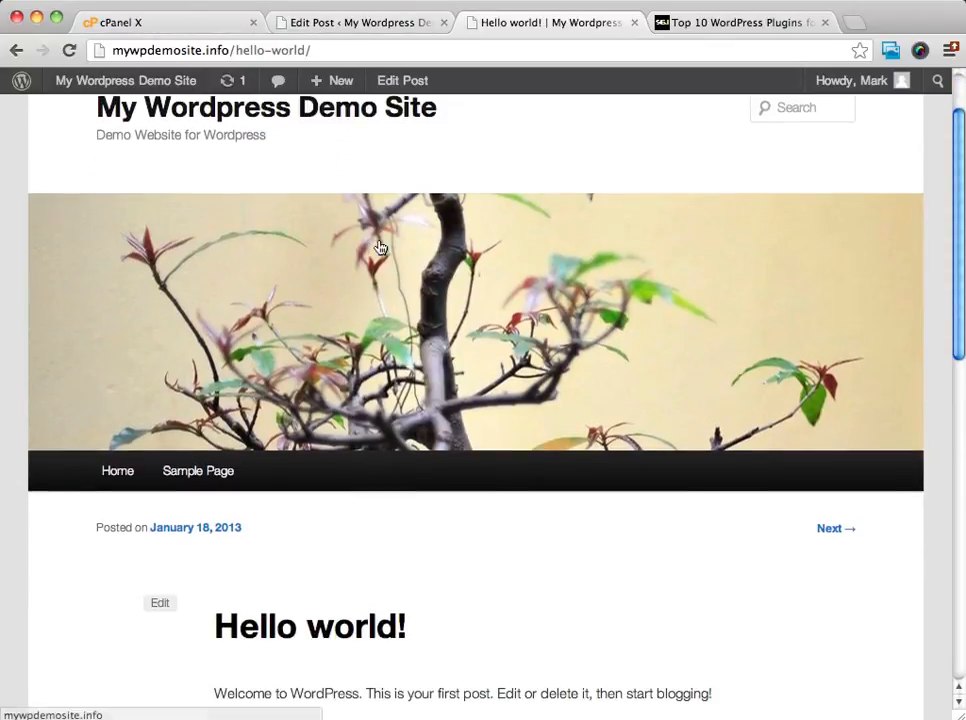
# Step: Return to the site's admin area and reopen the Permalink Settings
pyautogui.click(388, 26)
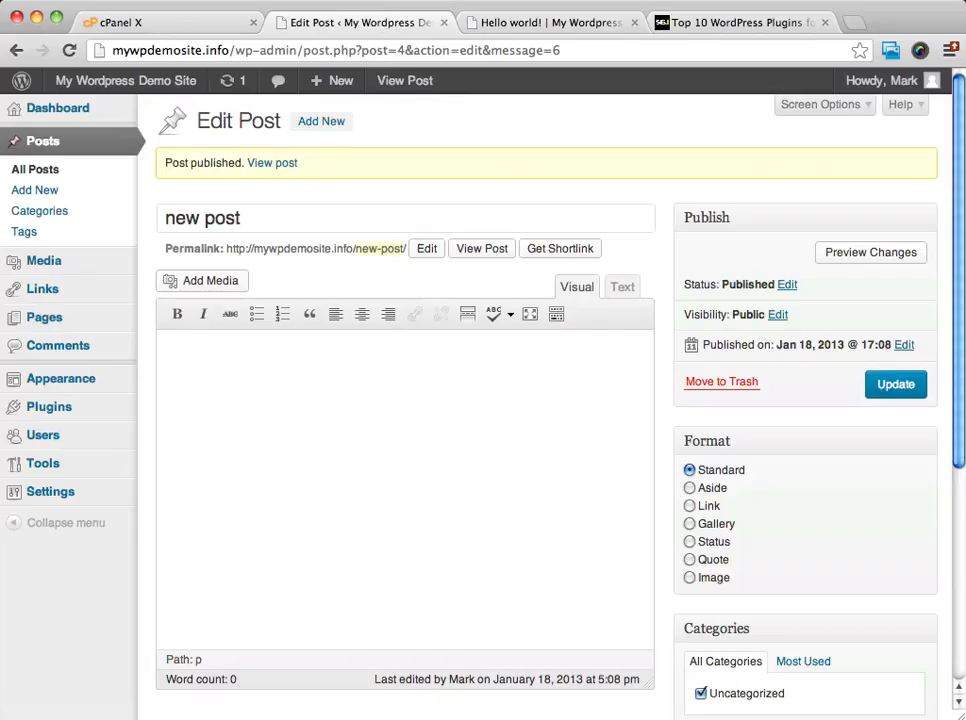
pyautogui.click(30, 492)
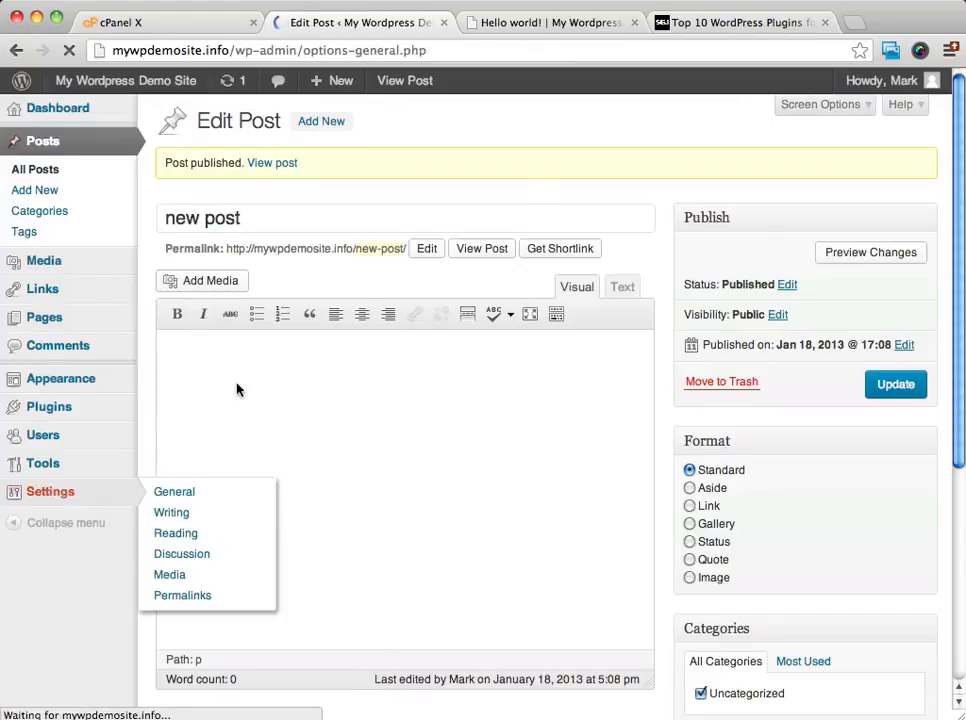
pyautogui.click(40, 536)
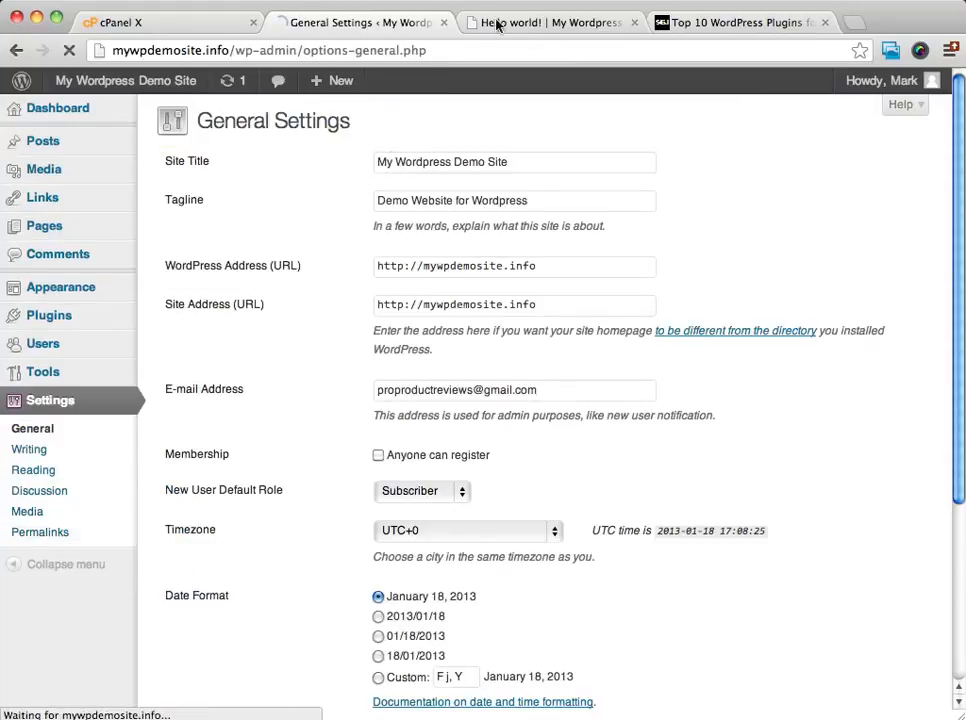
# Step: Switch back to the live "Hello world!" post and examine its content and address once more
pyautogui.click(565, 24)
pyautogui.scroll(-3, 490, 485)
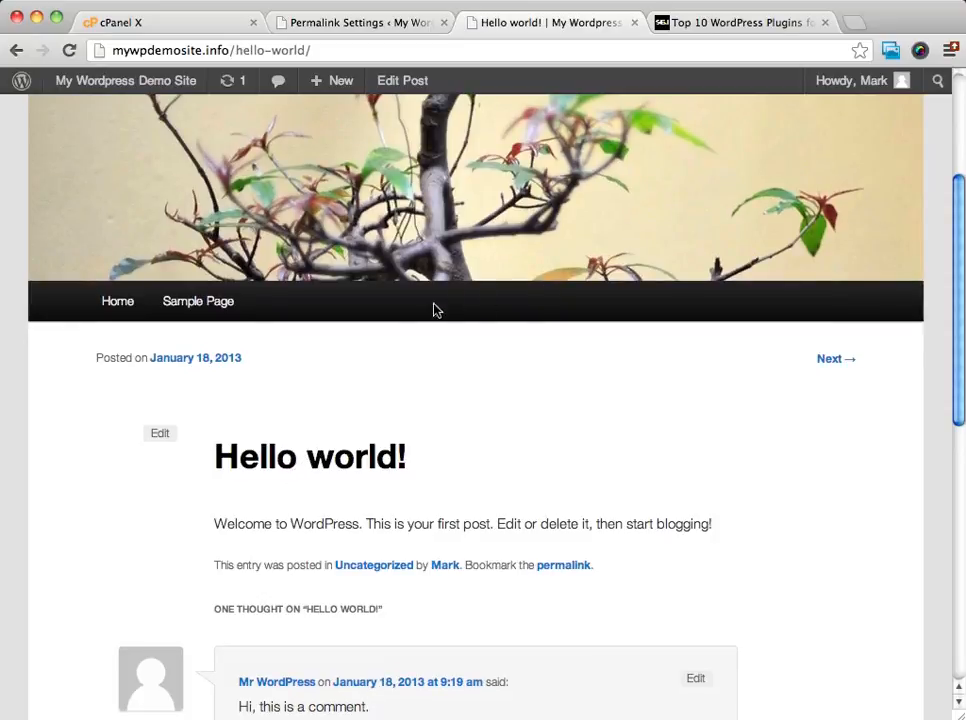
pyautogui.scroll(3, 433, 308)
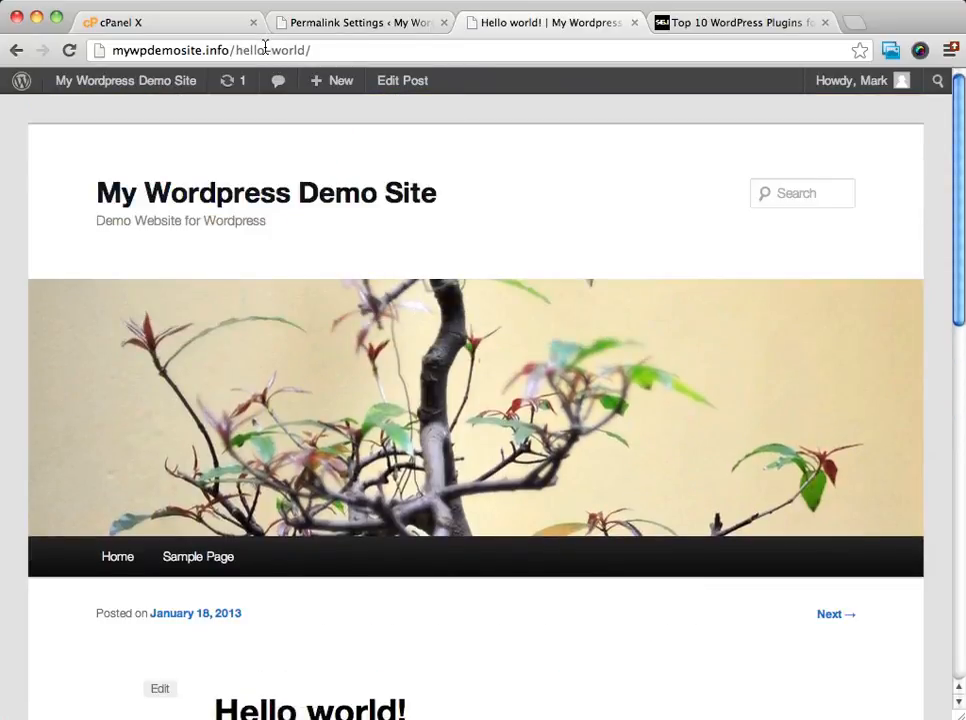
# Step: Highlight the "Hello world!" post's title to compare it with the page address, and look through the comment section below
pyautogui.scroll(-2, 401, 483)
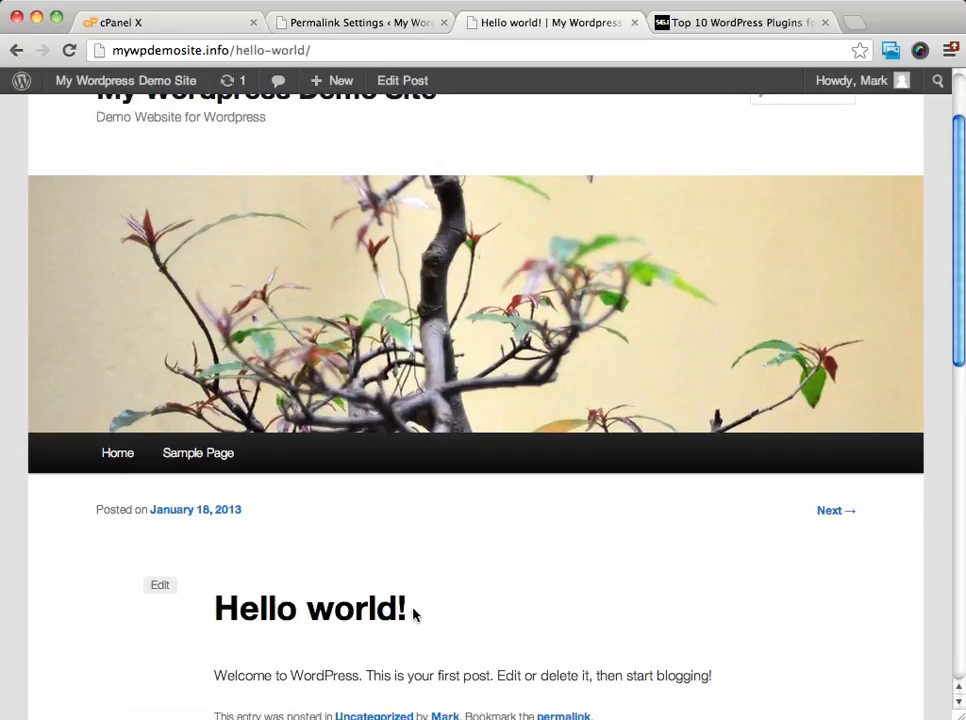
pyautogui.moveTo(412, 615); pyautogui.dragTo(212, 610)
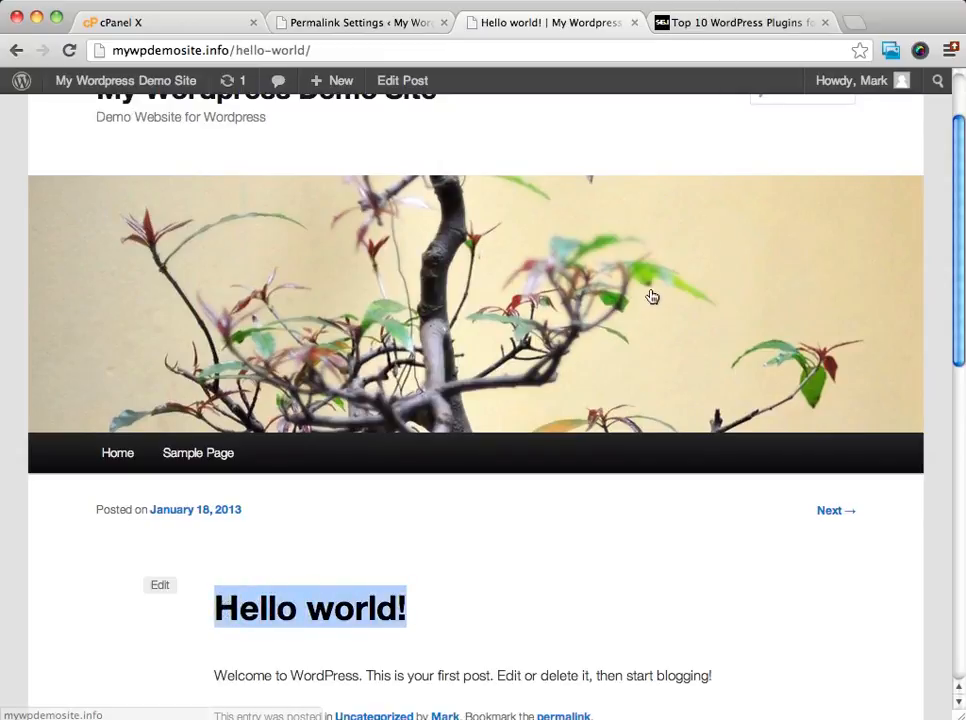
pyautogui.scroll(-3, 779, 427)
pyautogui.scroll(-4, 781, 427)
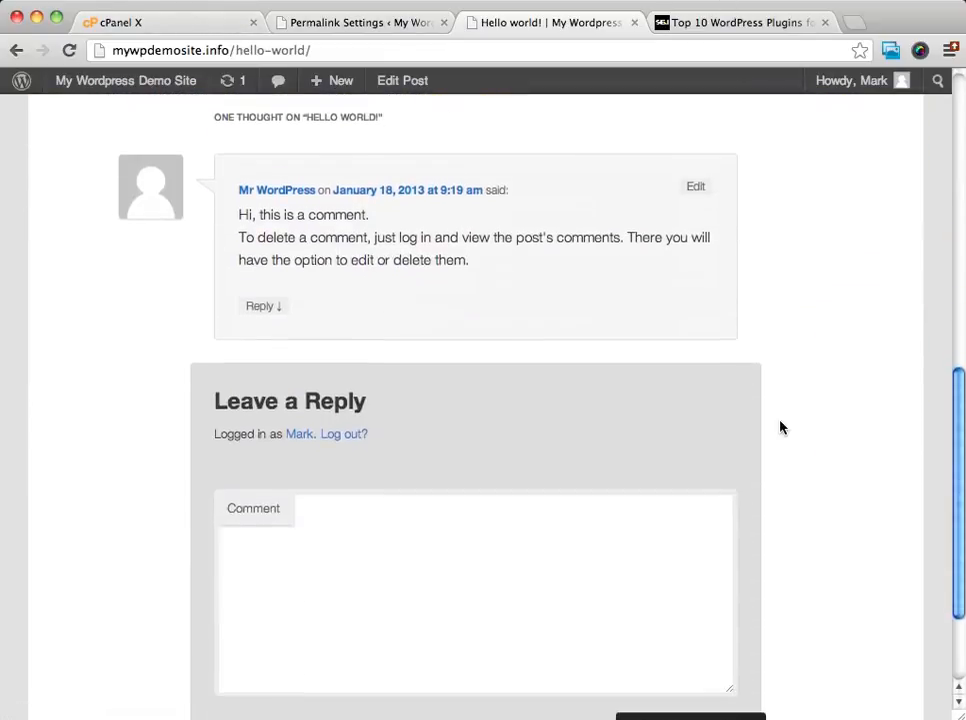
pyautogui.scroll(1, 781, 427)
pyautogui.scroll(7, 781, 427)
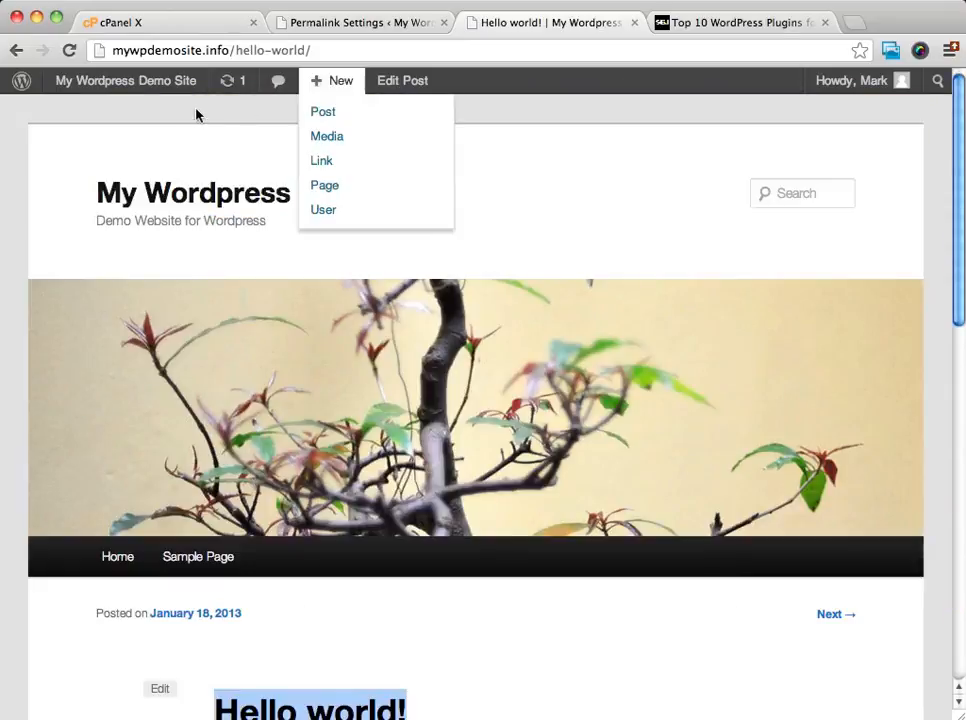
# Step: Go to the live site's home page and open the "new post" entry to check its address
pyautogui.click(297, 197)
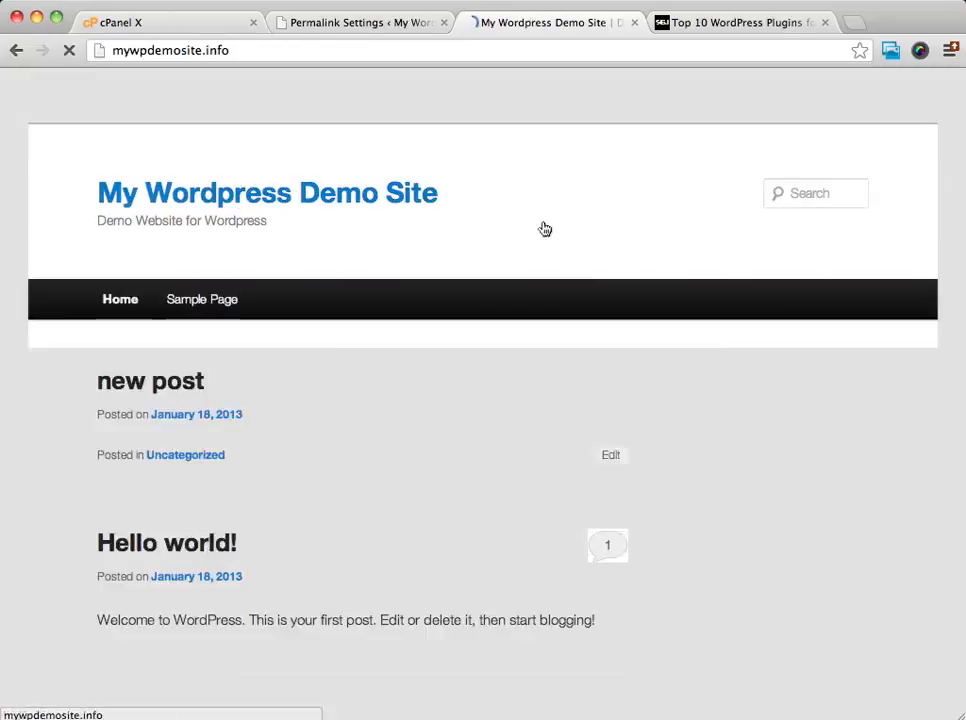
pyautogui.scroll(-4, 579, 407)
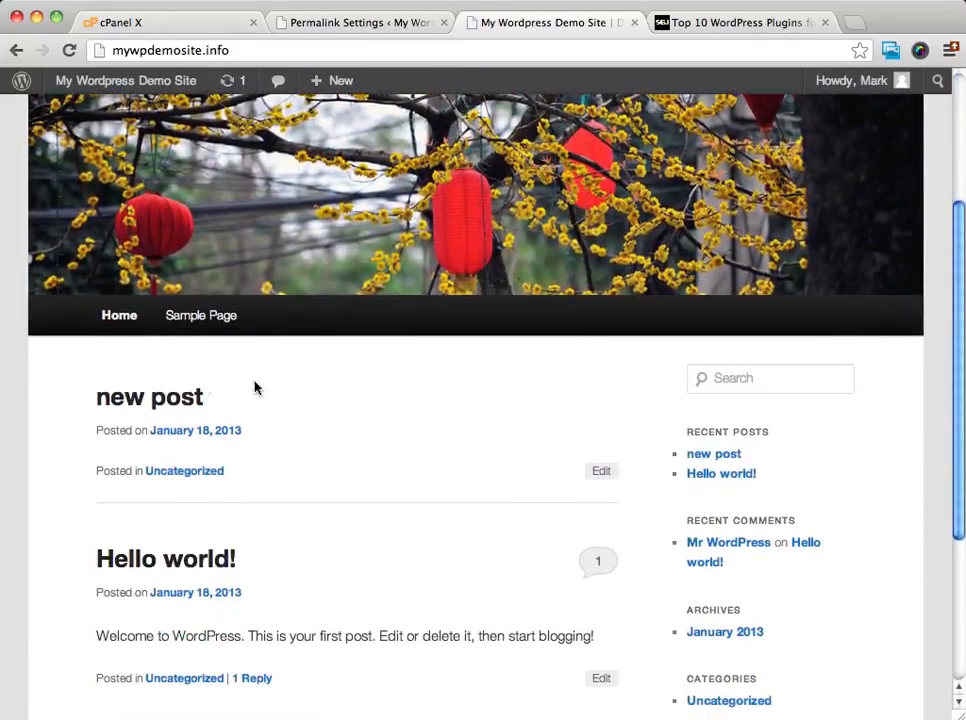
pyautogui.click(171, 406)
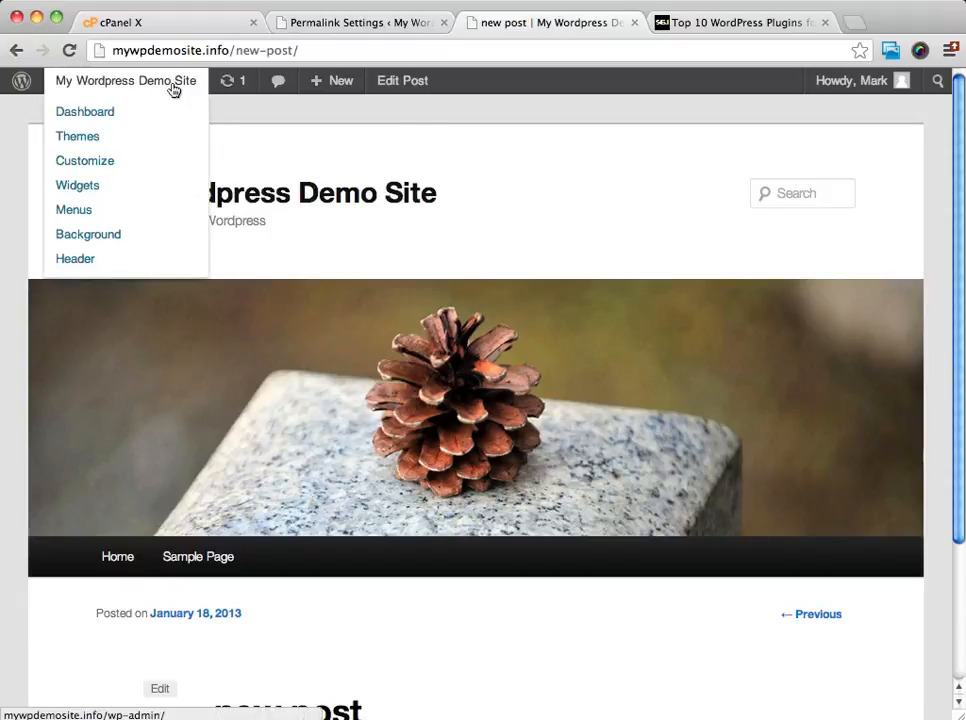
# Step: Return to the Permalink Settings and save them with the Post name structure selected
pyautogui.click(401, 24)
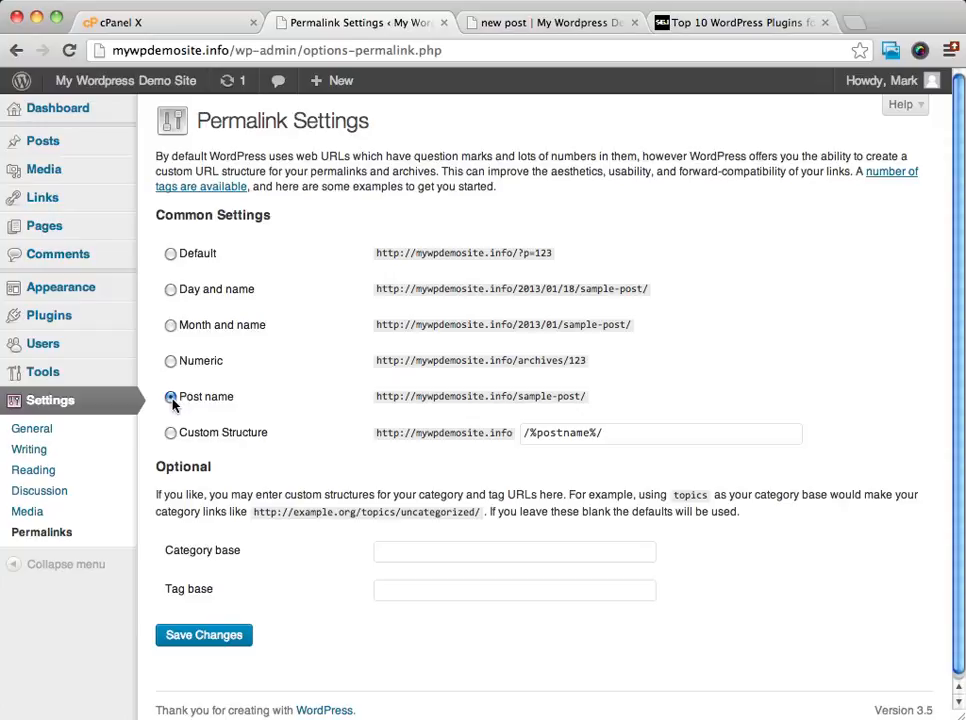
pyautogui.click(203, 638)
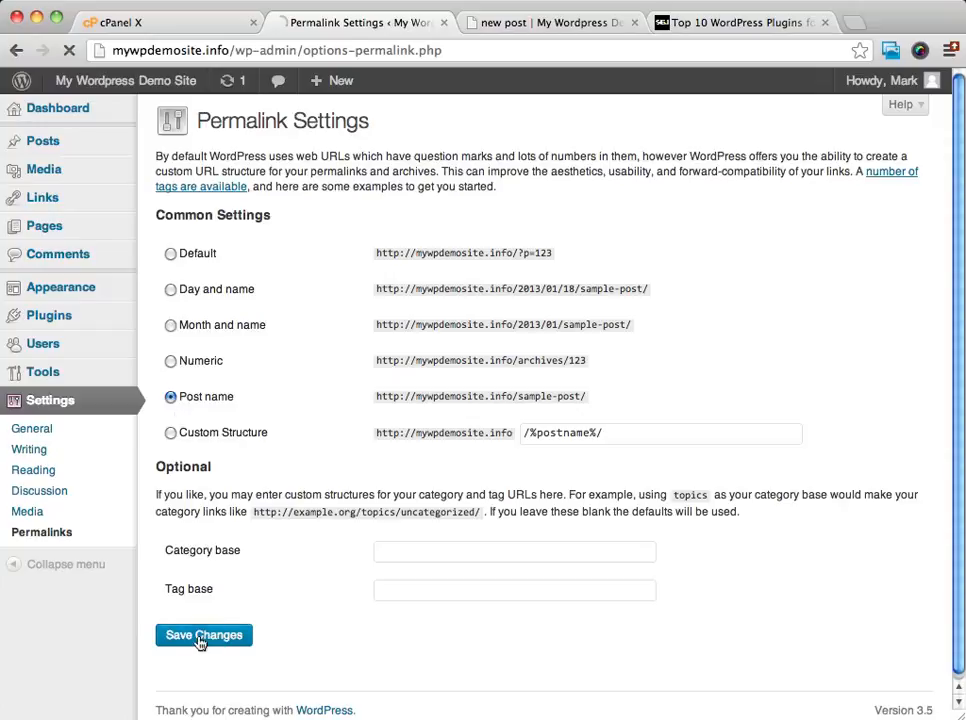